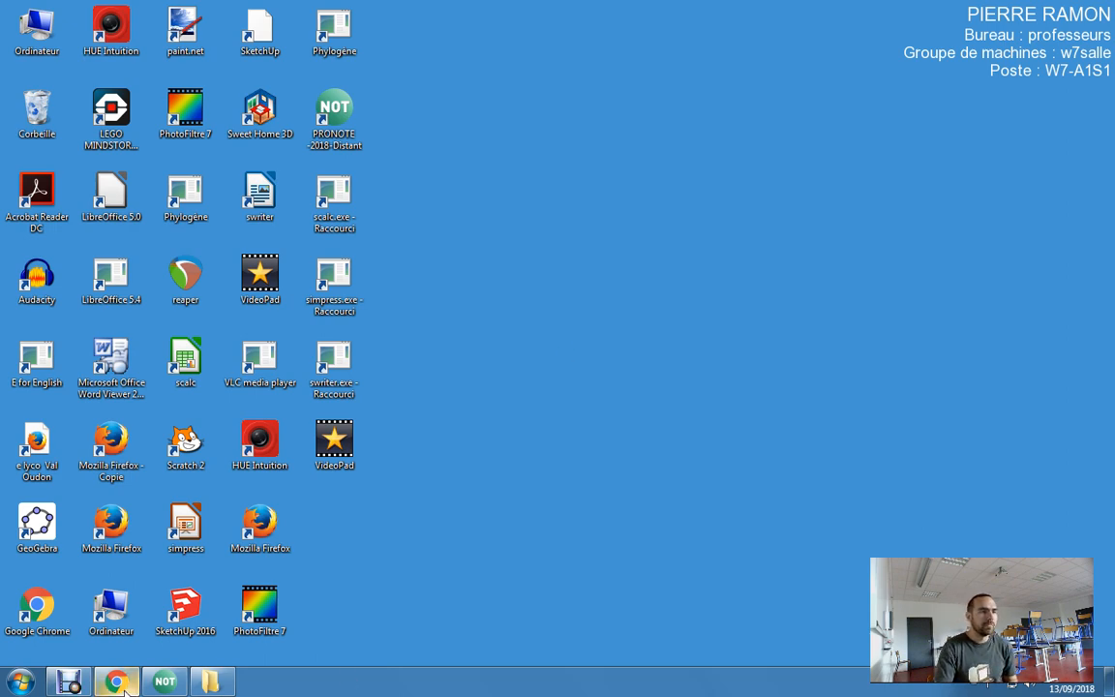
# Step: Switch to the PRONOTE client and open grade entry by class, choosing class 3 A
pyautogui.click(164, 683)
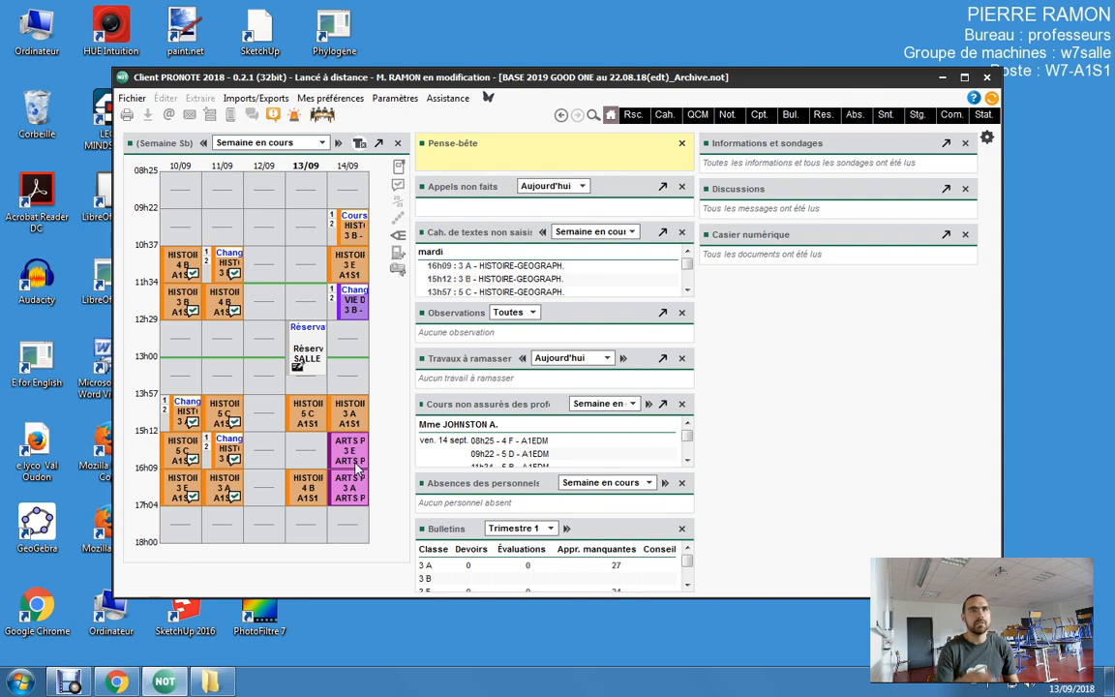
pyautogui.click(735, 117)
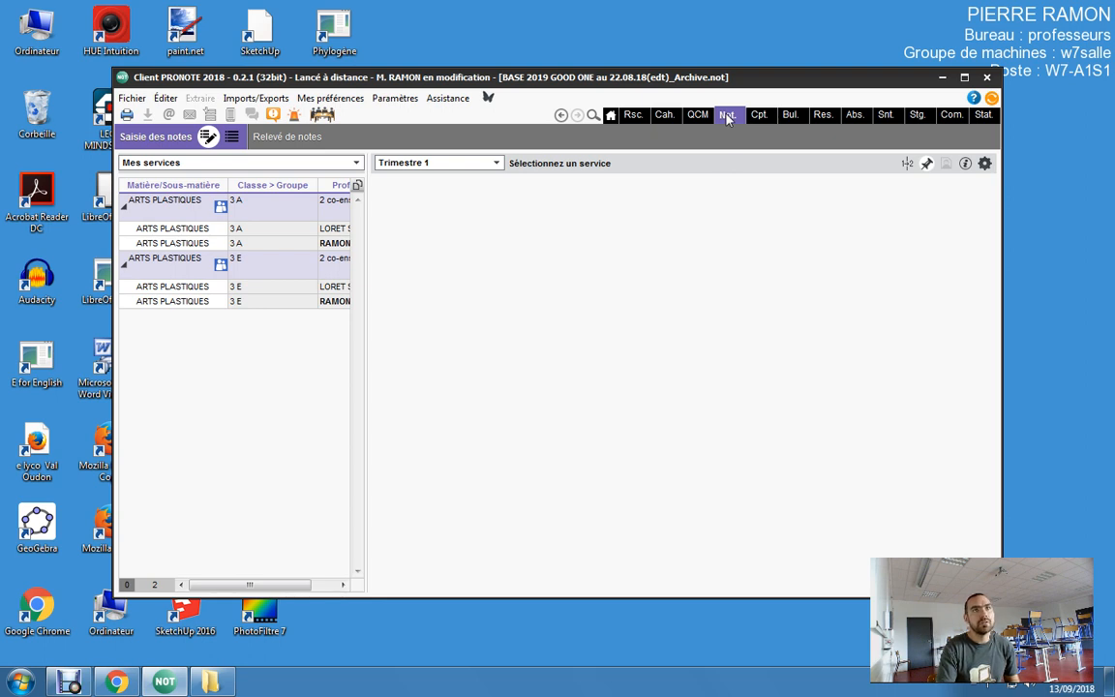
pyautogui.click(721, 121)
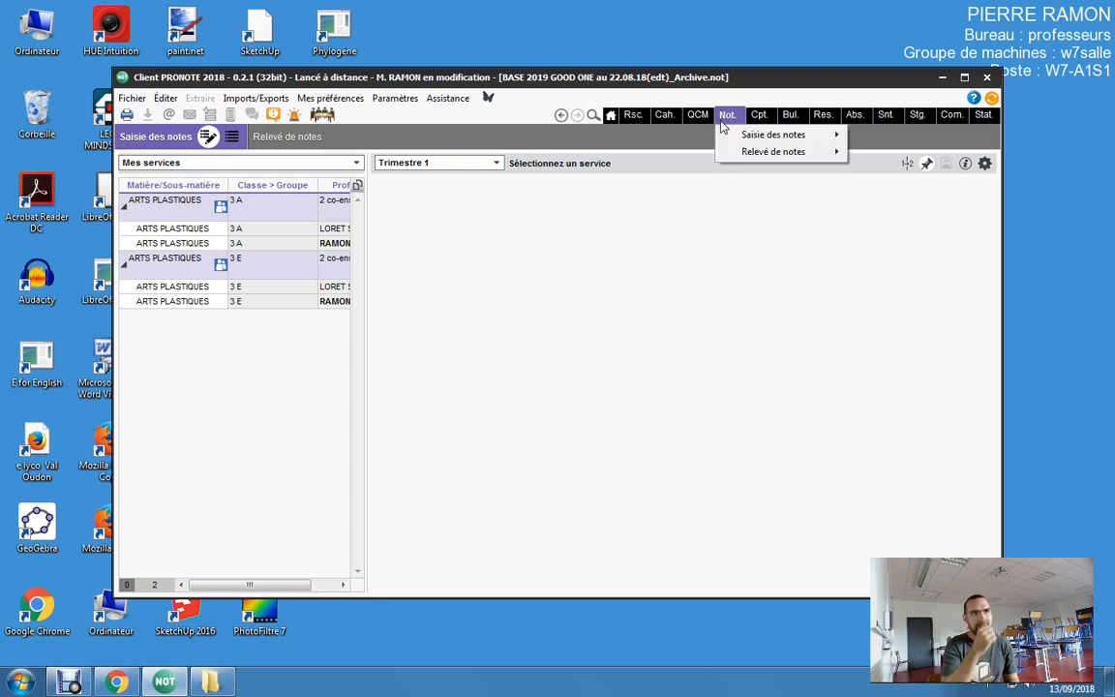
pyautogui.click(324, 163)
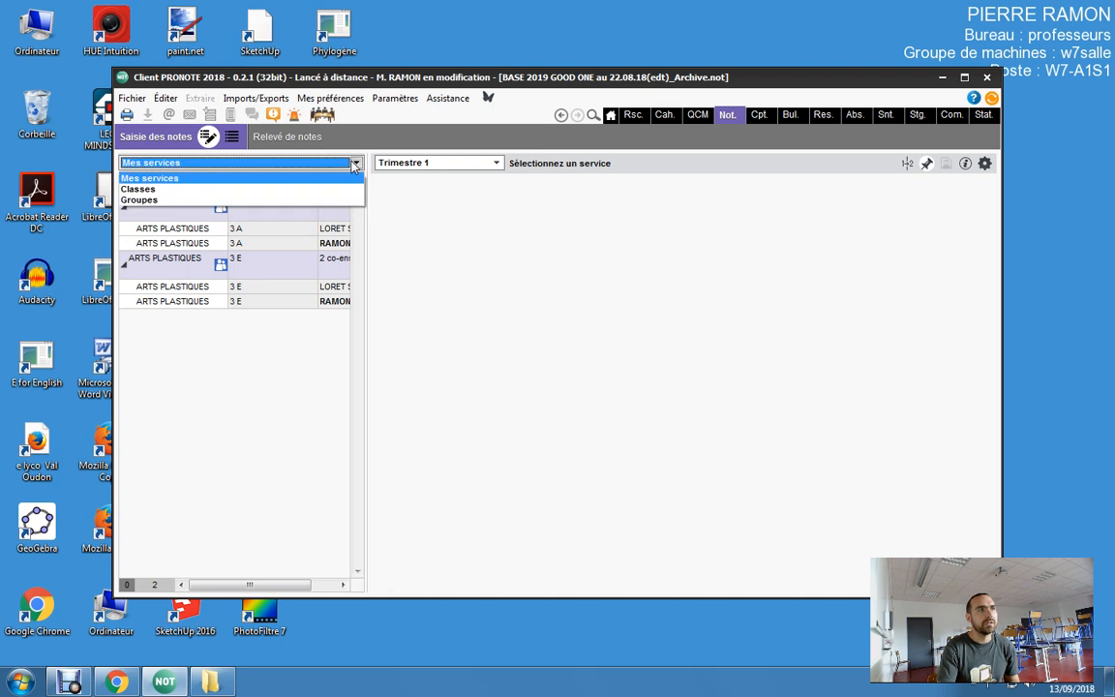
pyautogui.click(338, 189)
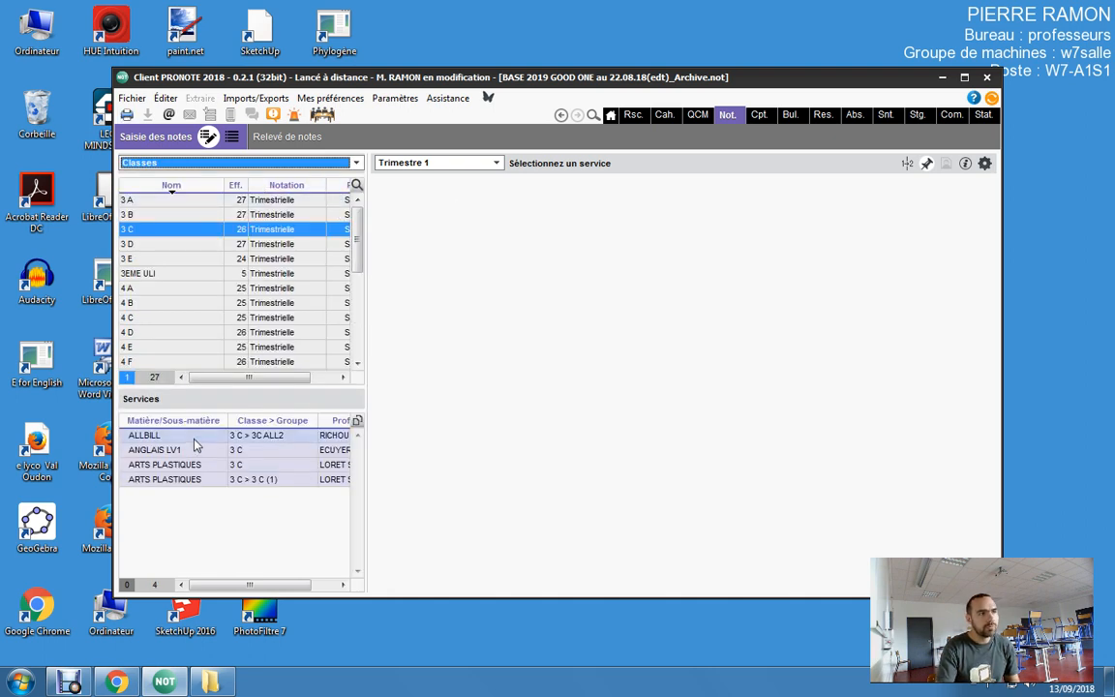
pyautogui.click(189, 200)
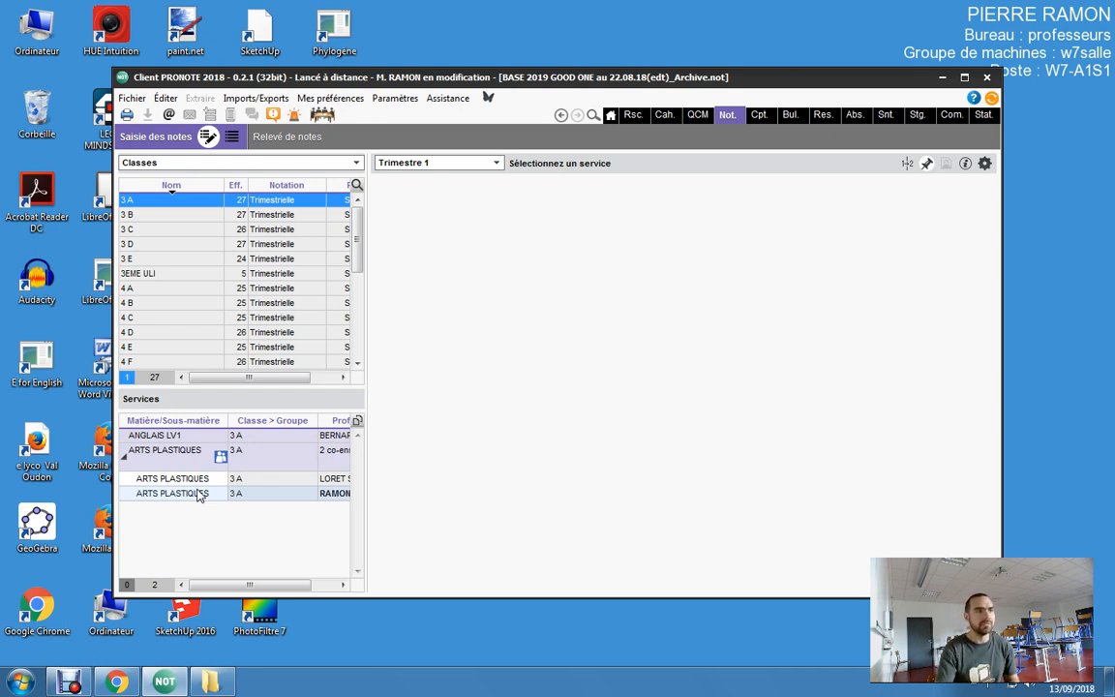
# Step: Look through the grade sheets of class 3 A's services and select the signed-in teacher's own ARTS PLASTIQUES service
pyautogui.click(260, 497)
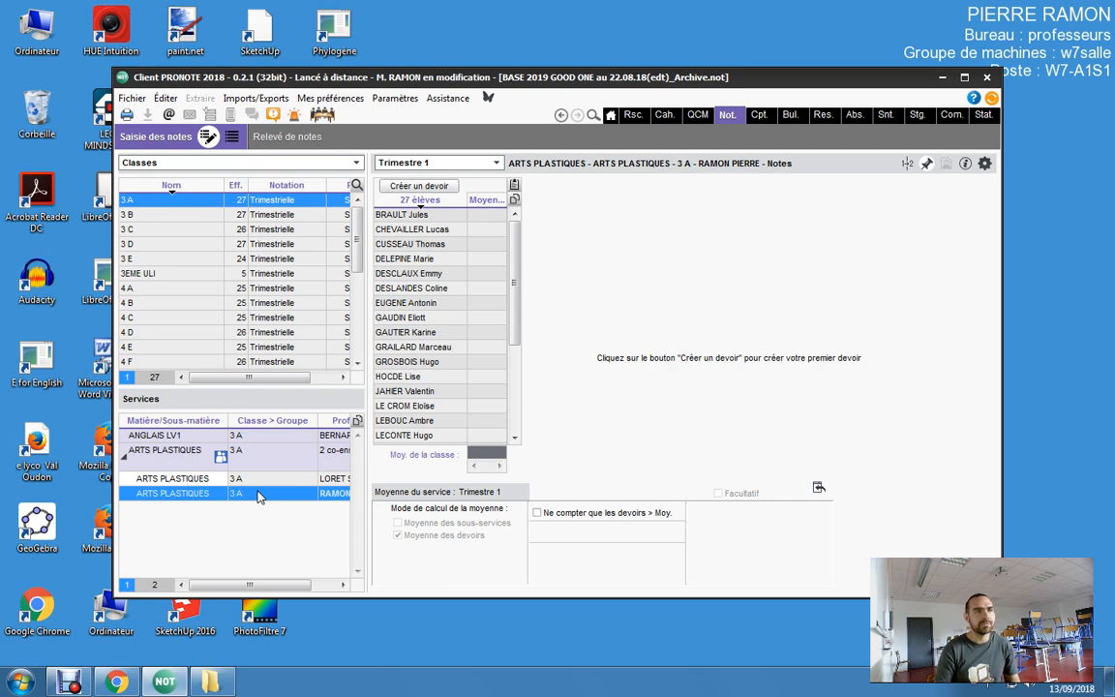
pyautogui.click(260, 478)
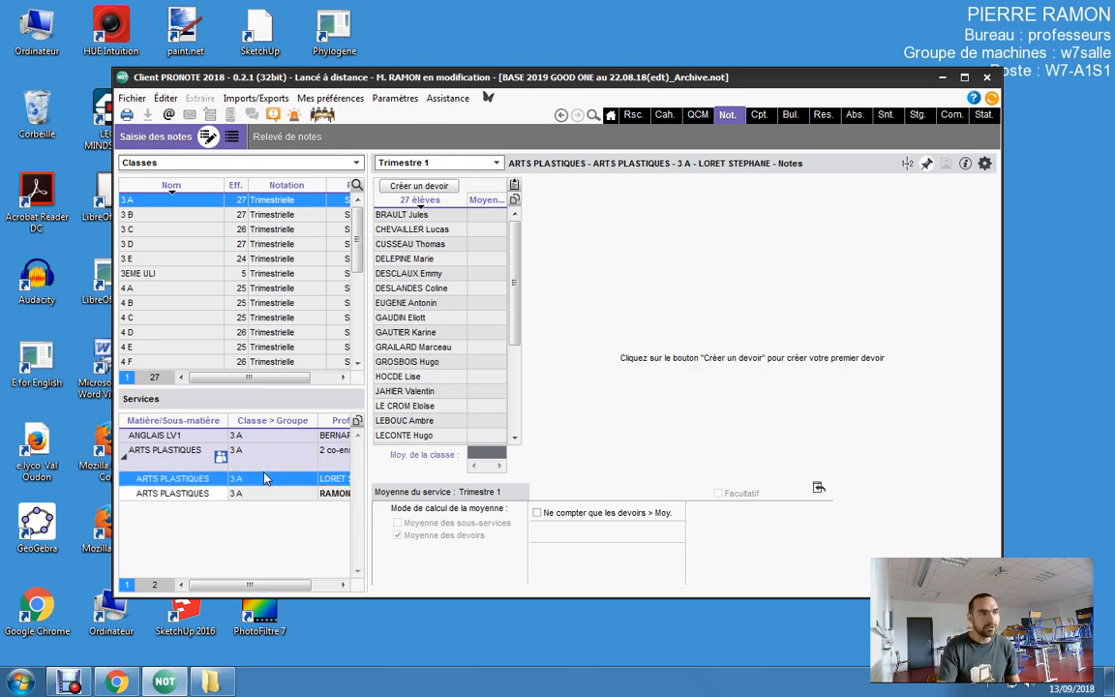
pyautogui.click(262, 451)
pyautogui.click(264, 437)
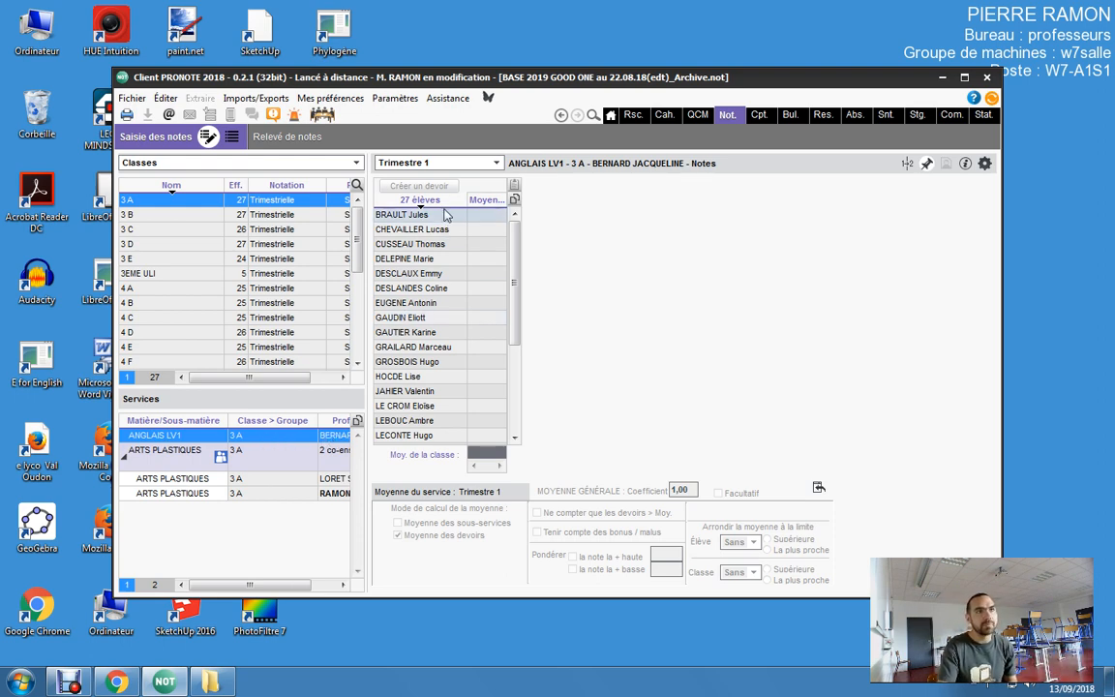
pyautogui.click(280, 478)
pyautogui.click(282, 494)
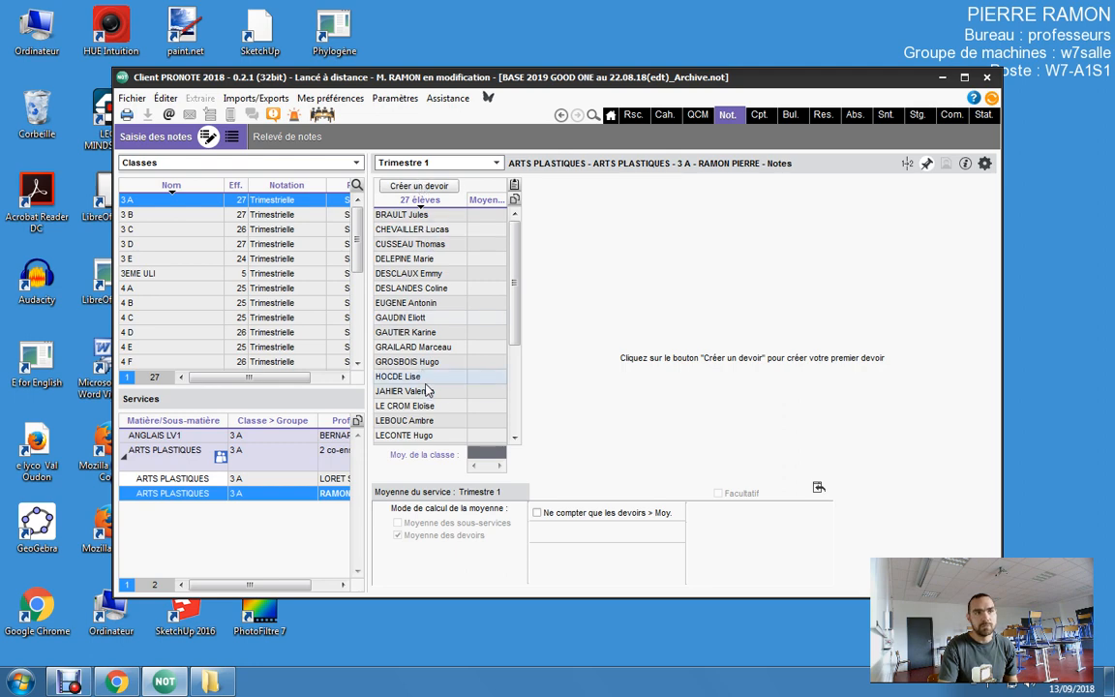
pyautogui.scroll(-1, 501, 291)
pyautogui.scroll(1, 496, 274)
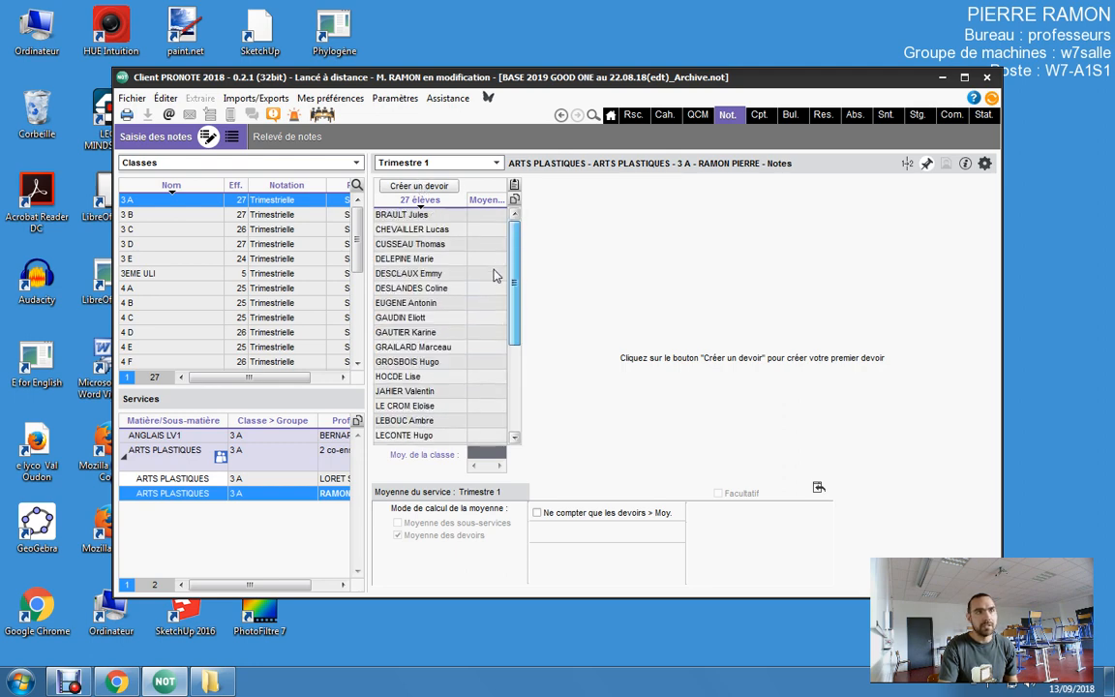
# Step: Create an assignment for 3 A with the comment "test1", dated 13/09/2018, graded out of 20 with coefficient 1
pyautogui.click(420, 187)
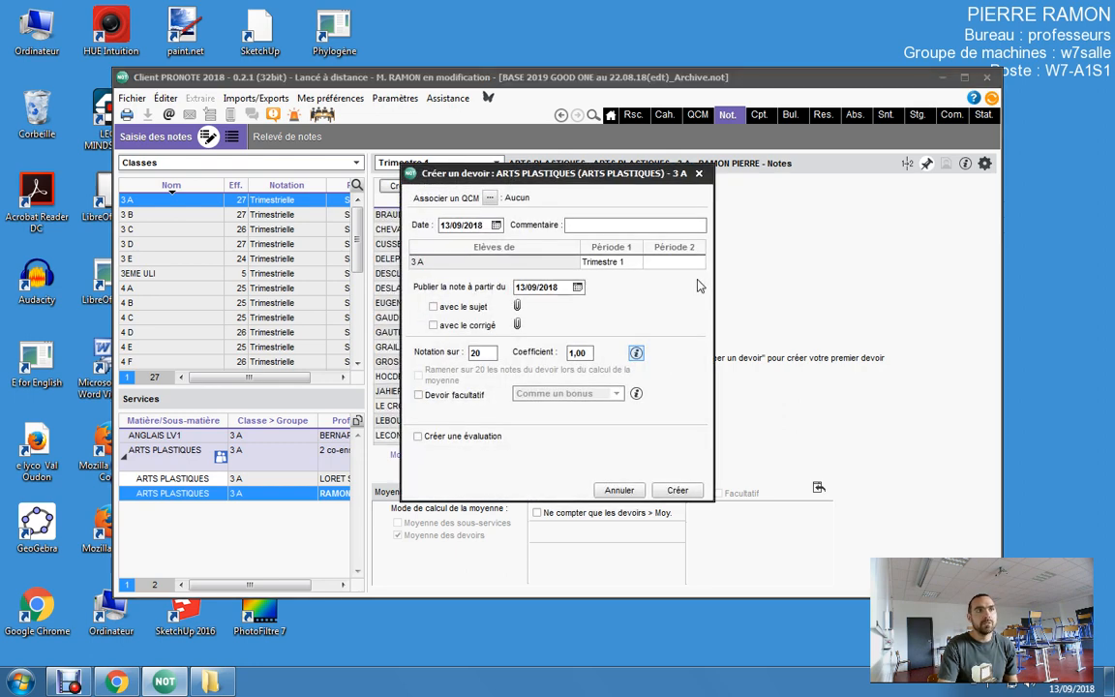
pyautogui.click(641, 226)
pyautogui.write('test')
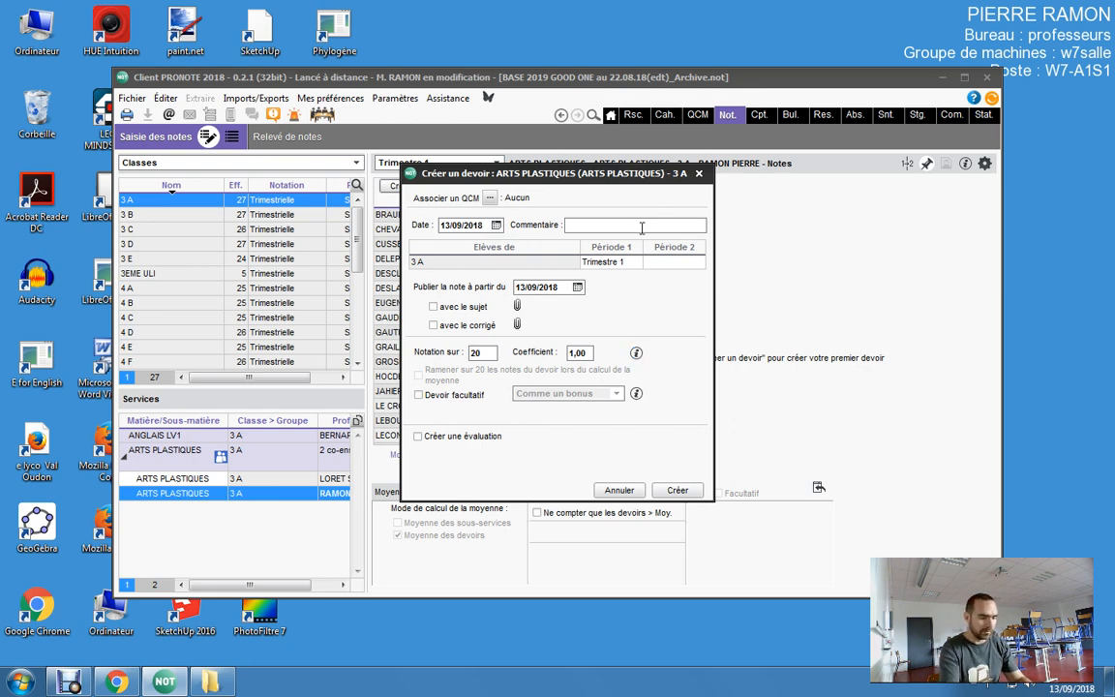
pyautogui.write('1')
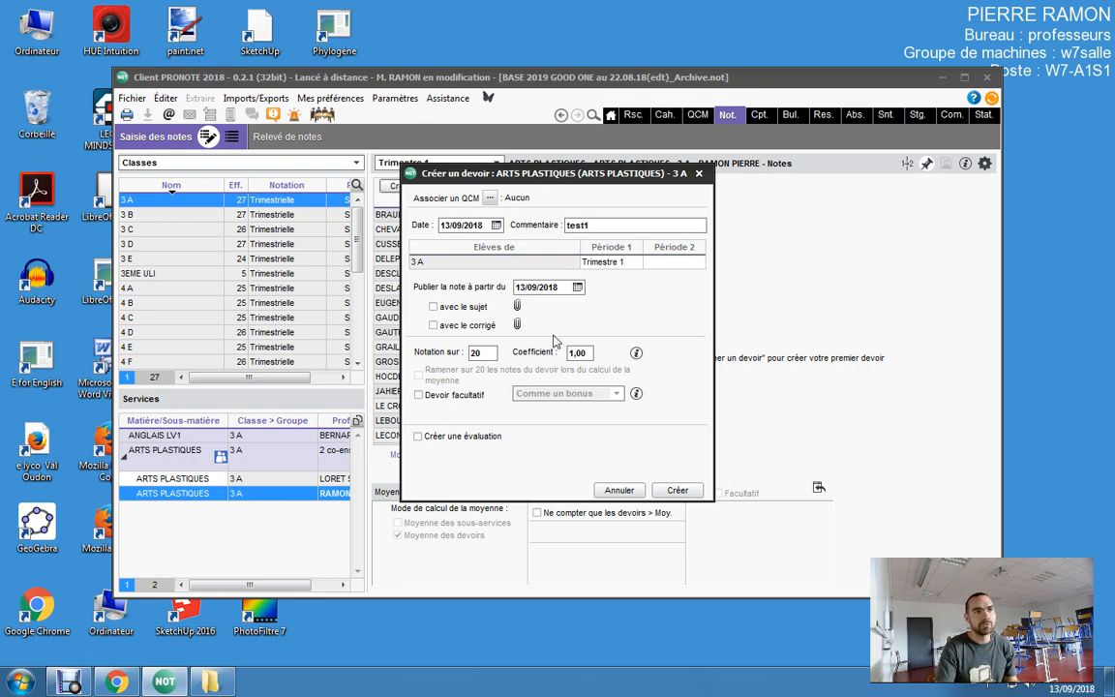
pyautogui.click(477, 355)
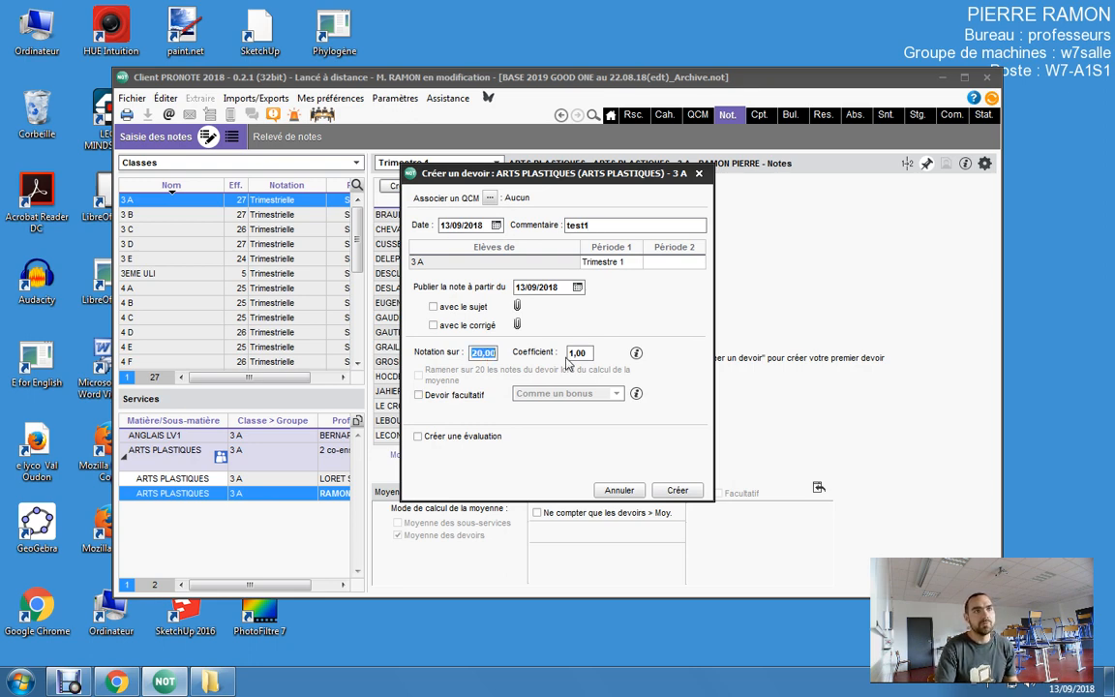
pyautogui.click(579, 353)
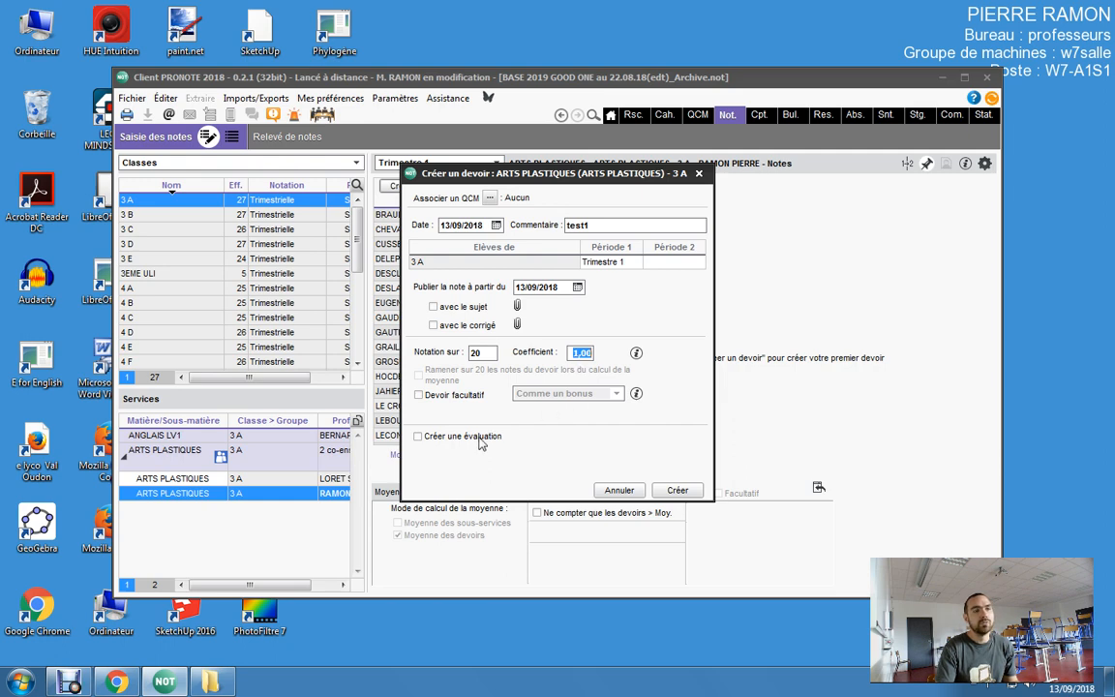
pyautogui.click(691, 407)
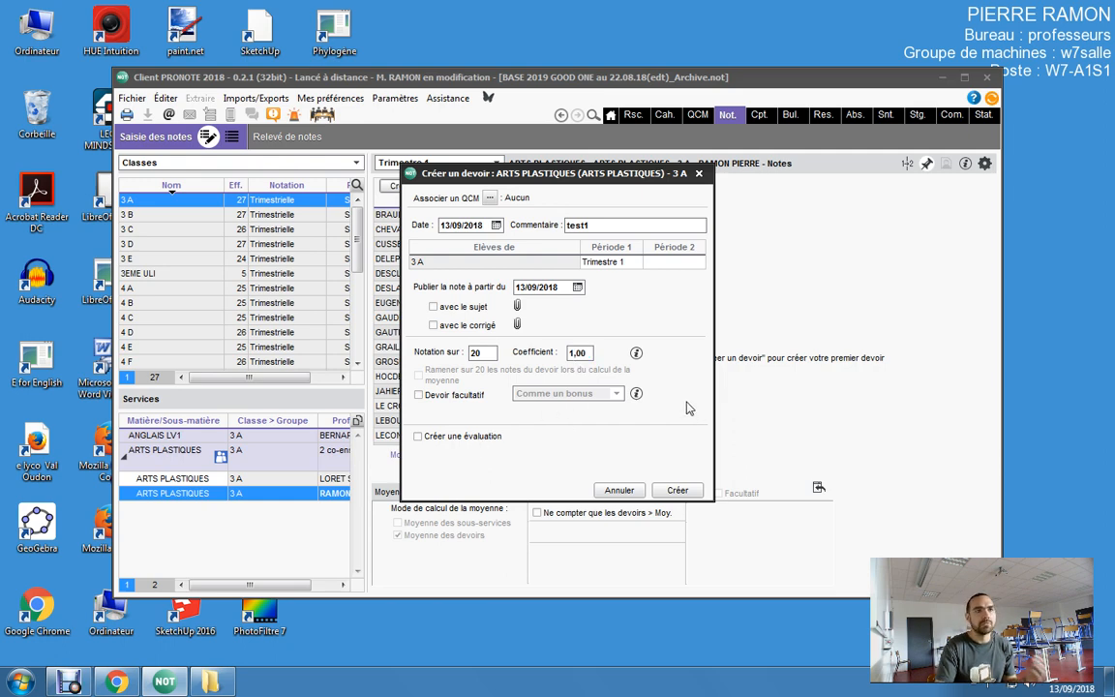
pyautogui.click(676, 492)
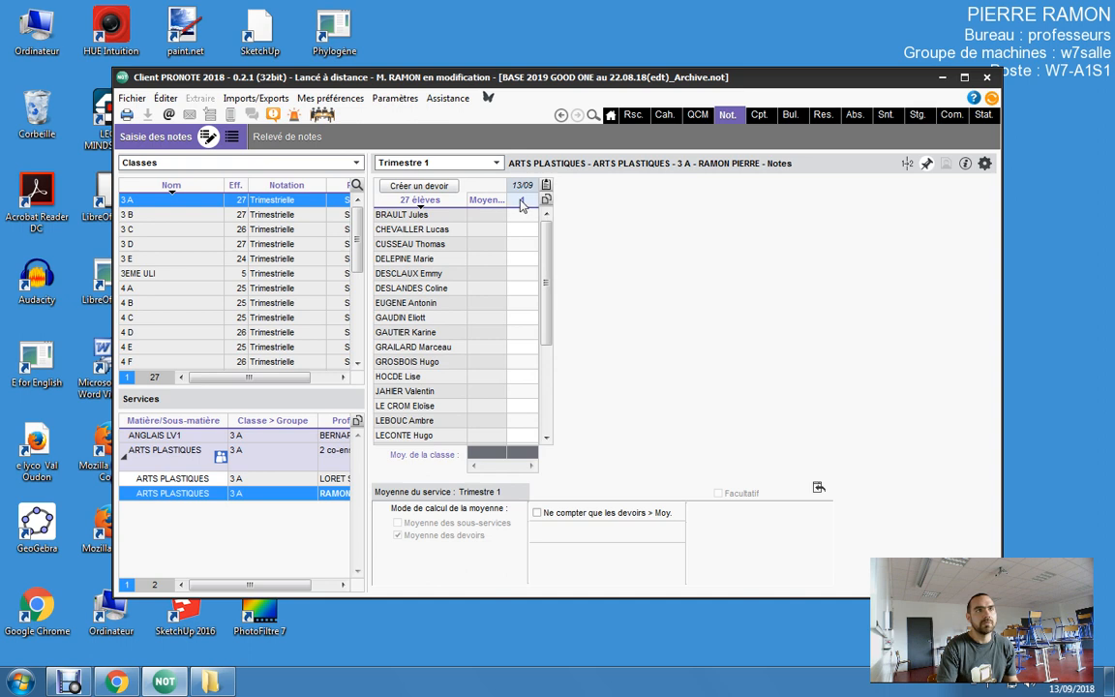
pyautogui.moveTo(523, 202)
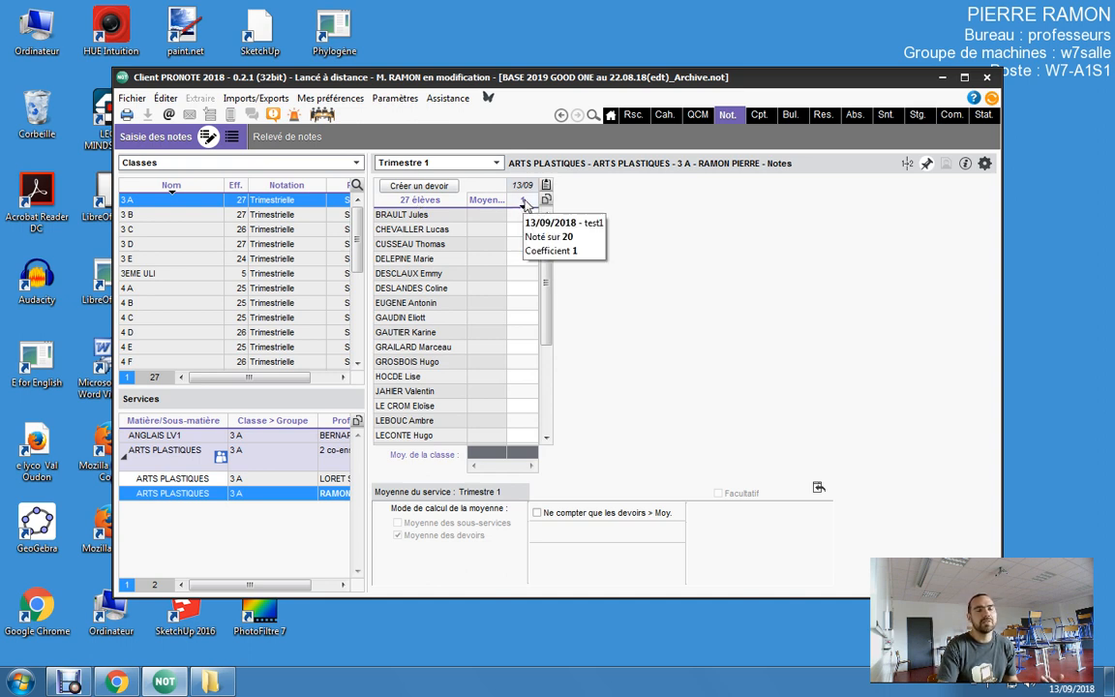
# Step: Enter test1 grades of 14 for the first student and 18 for the second, trying 25 for the second beforehand
pyautogui.click(528, 216)
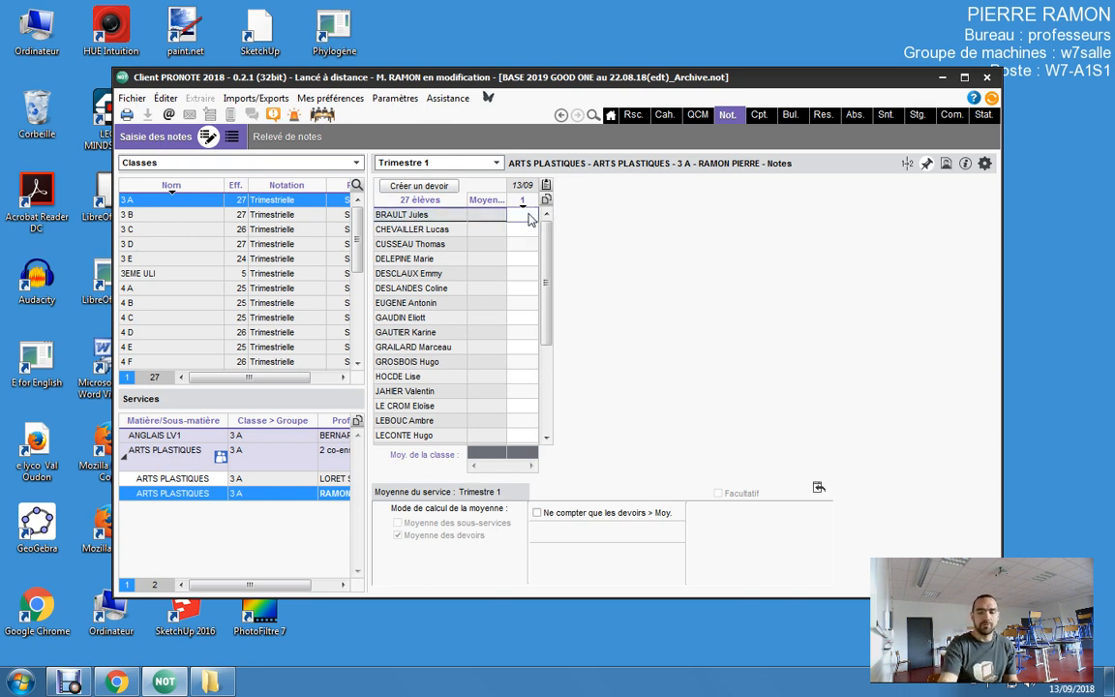
pyautogui.write('10')
pyautogui.press('Return')
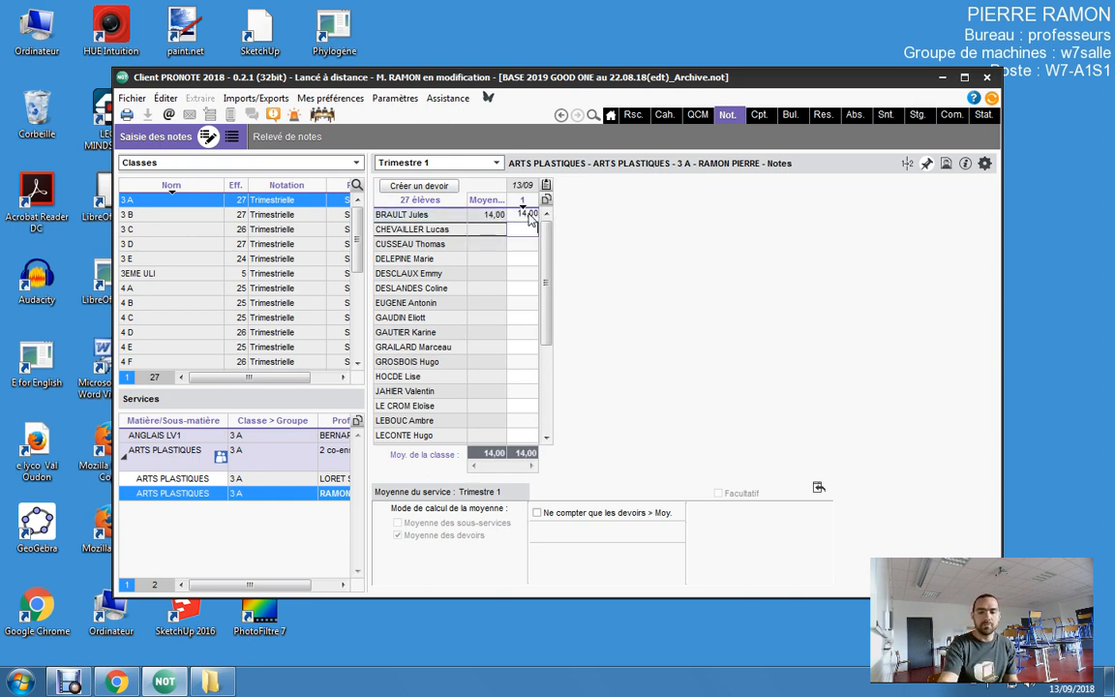
pyautogui.write('25')
pyautogui.press('Return')
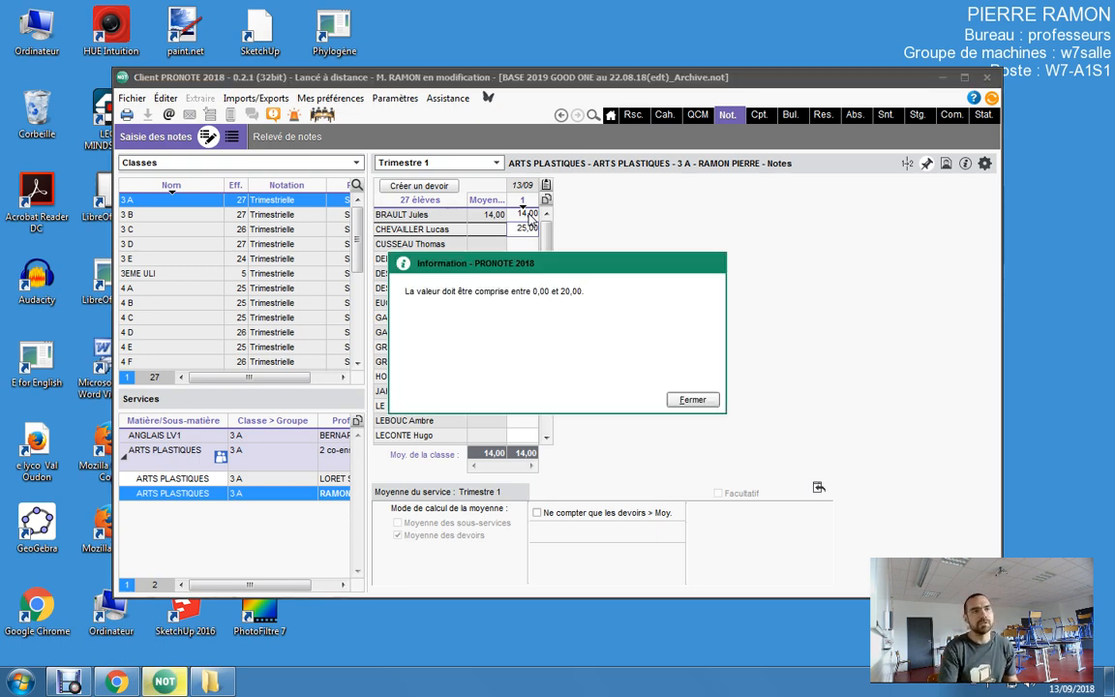
pyautogui.click(693, 400)
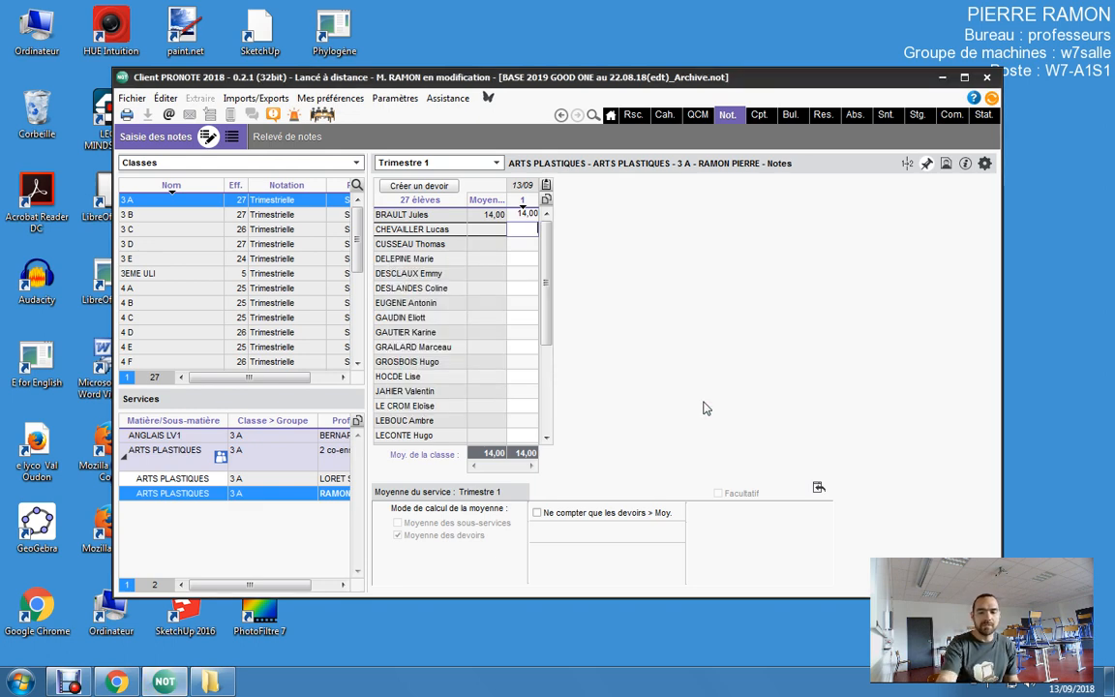
pyautogui.write('18')
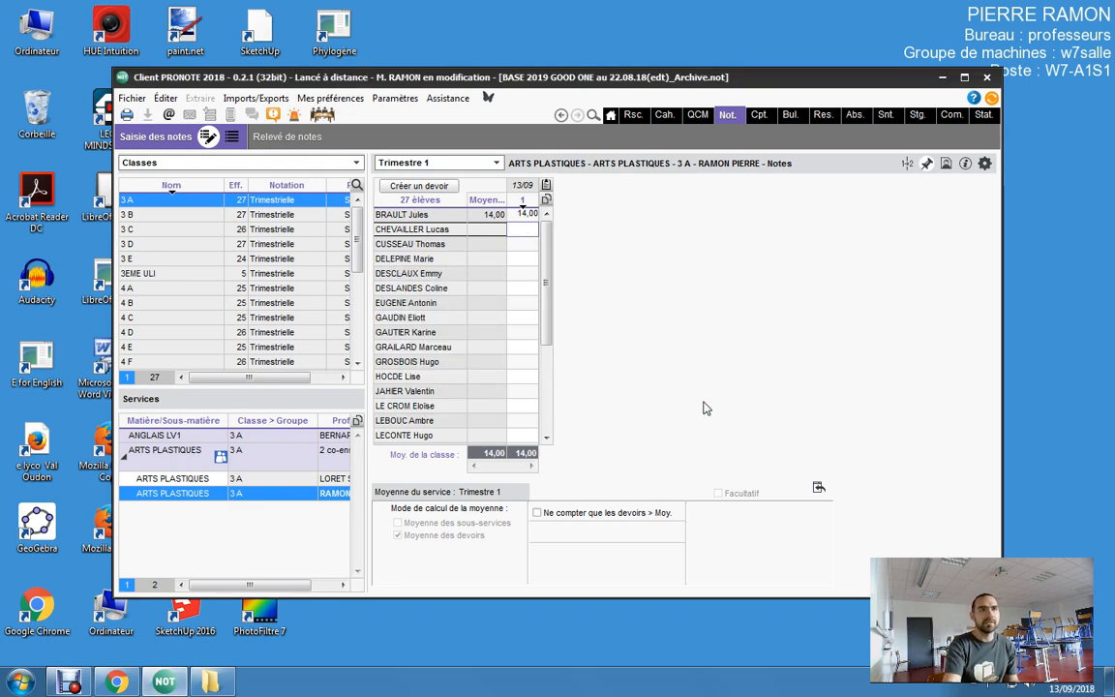
pyautogui.press('Return')
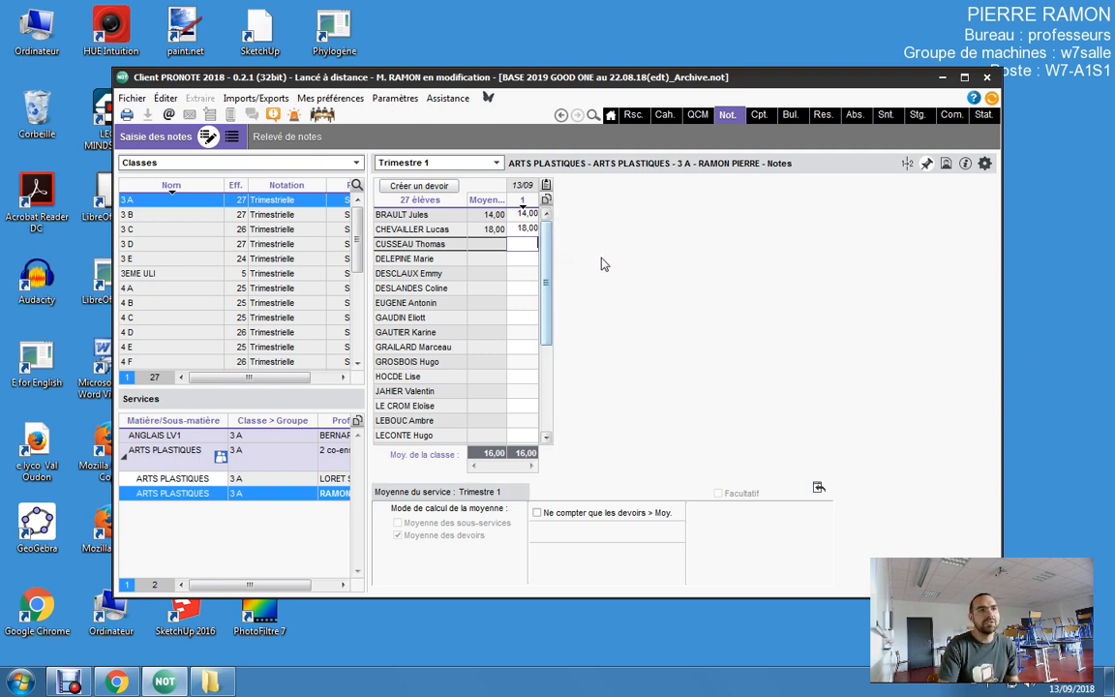
# Step: Sort the 3 A student list by the test1 grade, highest first
pyautogui.click(288, 502)
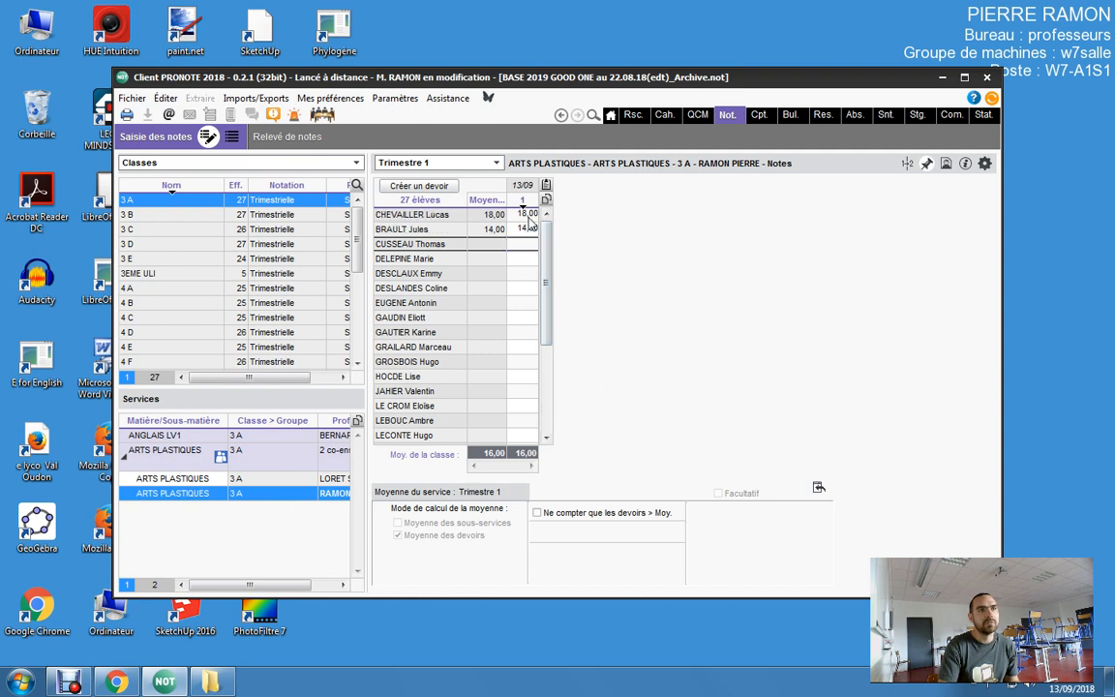
pyautogui.moveTo(524, 203)
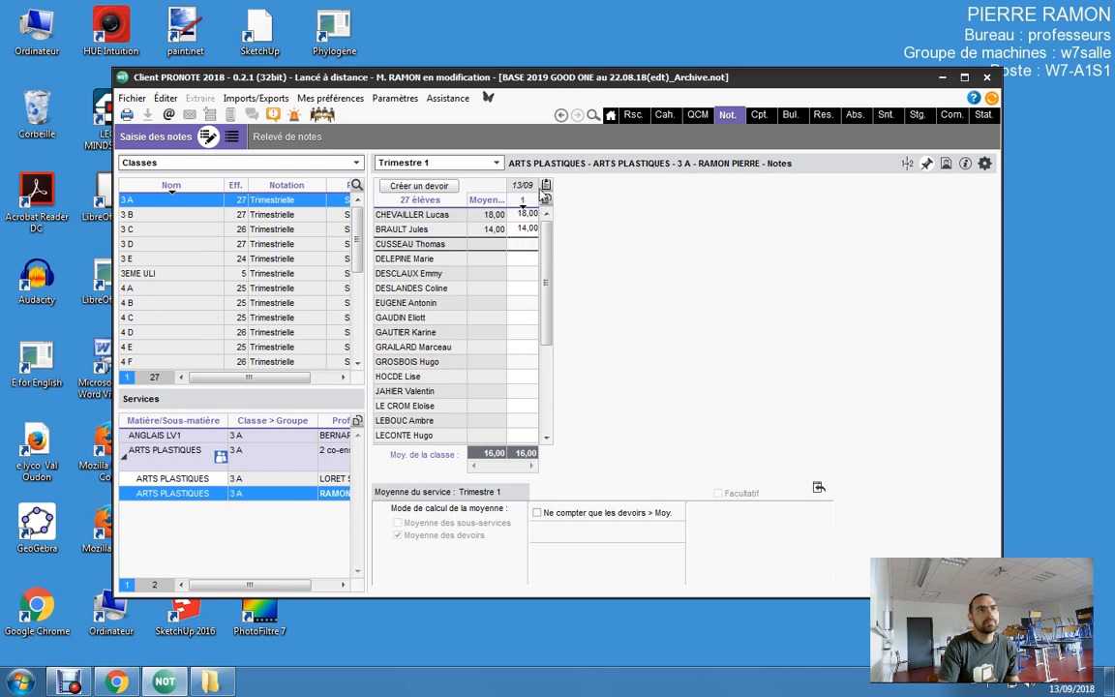
pyautogui.click(417, 184)
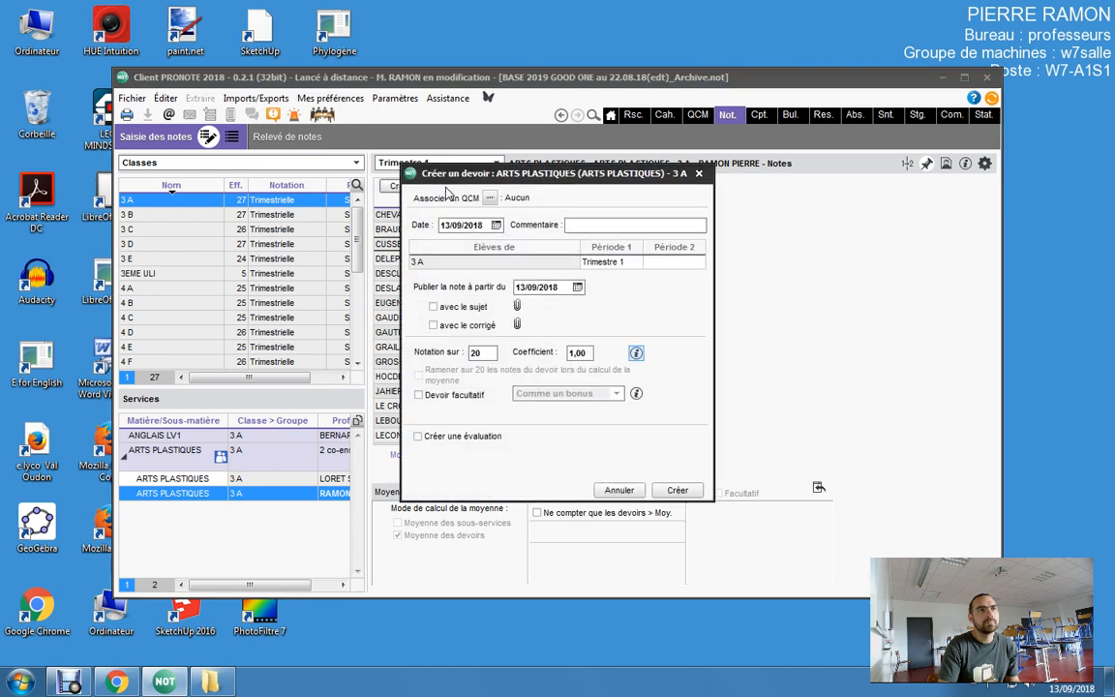
pyautogui.click(698, 172)
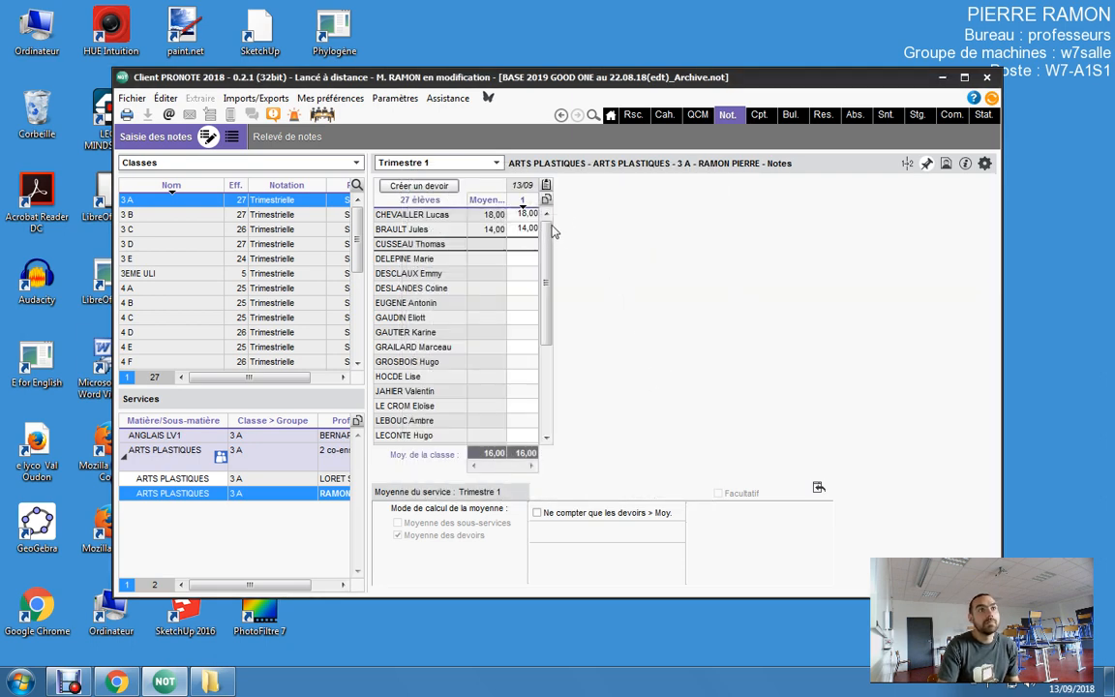
# Step: Open the properties of the test1 assignment and delete it together with its grades
pyautogui.doubleClick(520, 192)
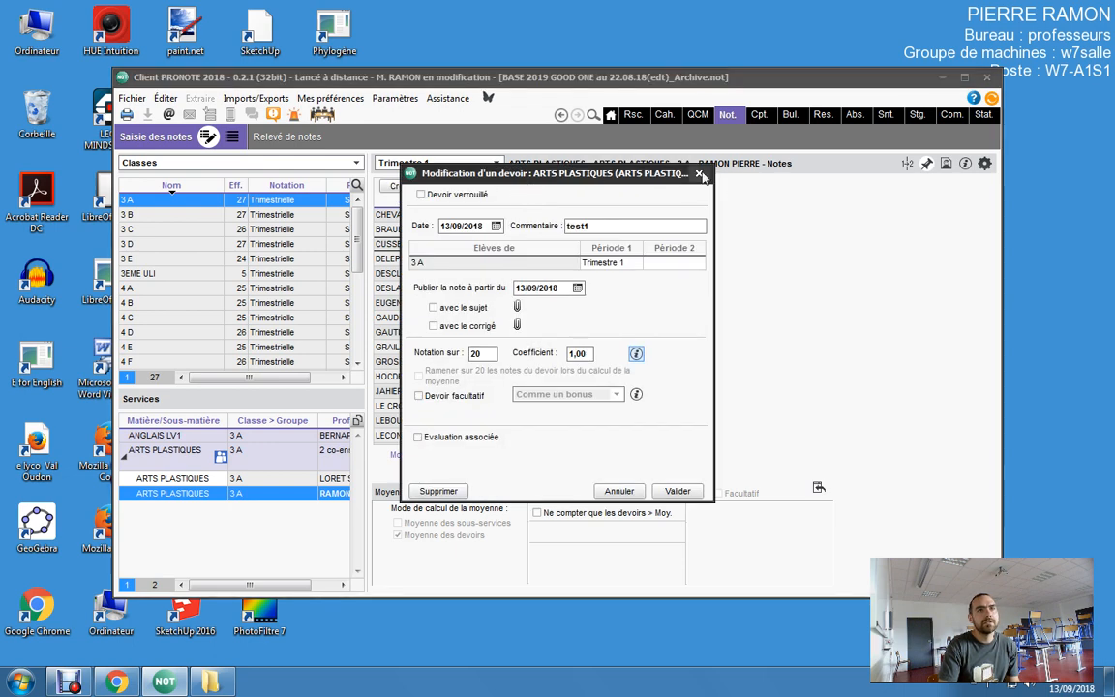
pyautogui.press('Escape')
pyautogui.doubleClick(523, 190)
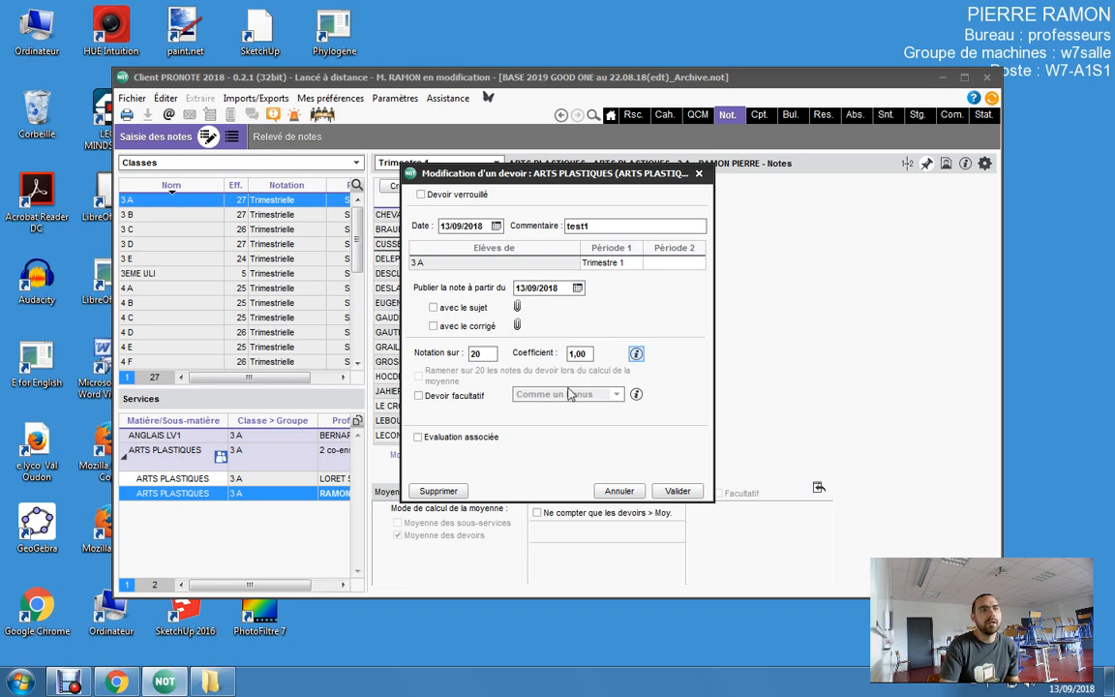
pyautogui.click(457, 491)
pyautogui.click(635, 399)
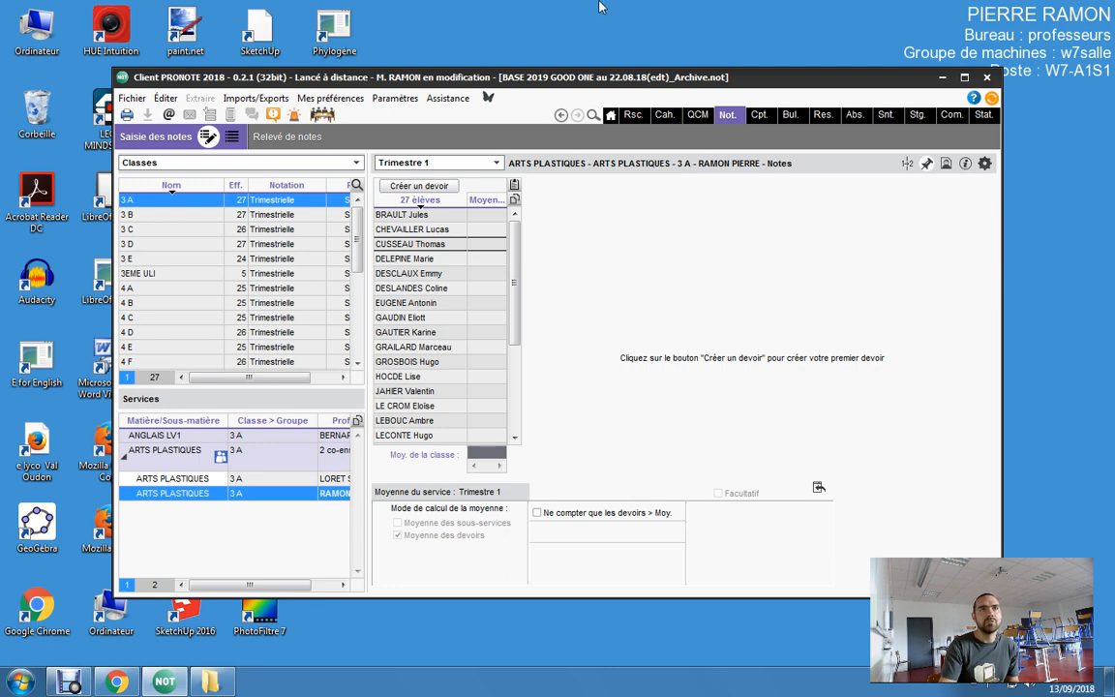
# Step: View the report card comments of class 3 A's first student and the competency frameworks by domain
pyautogui.click(789, 117)
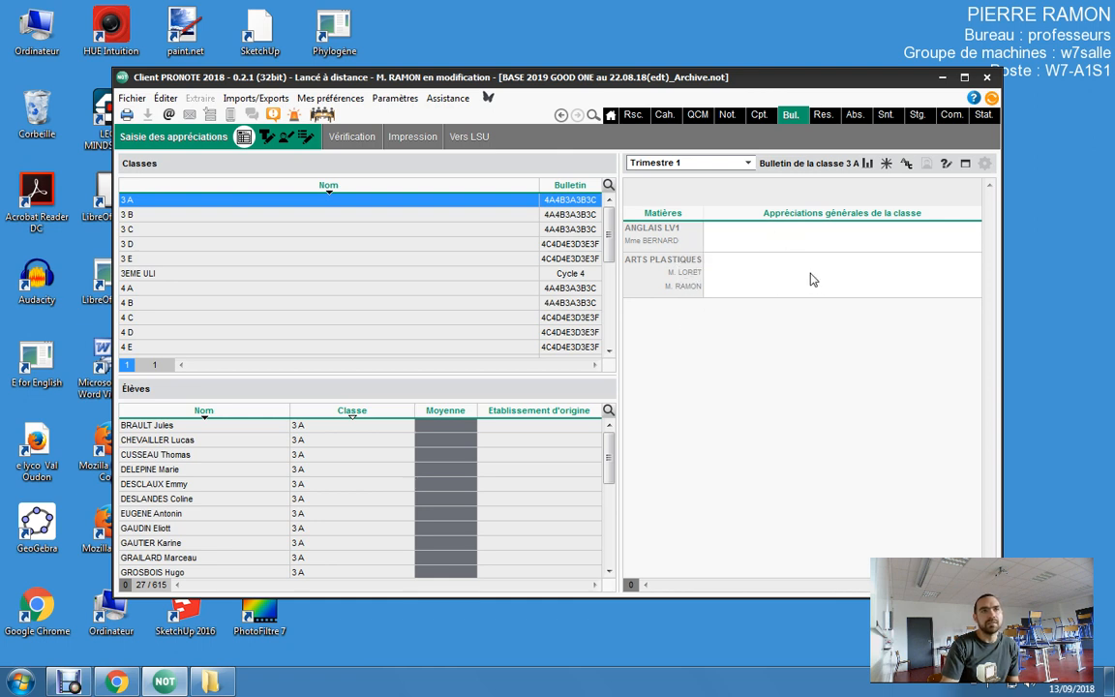
pyautogui.click(334, 426)
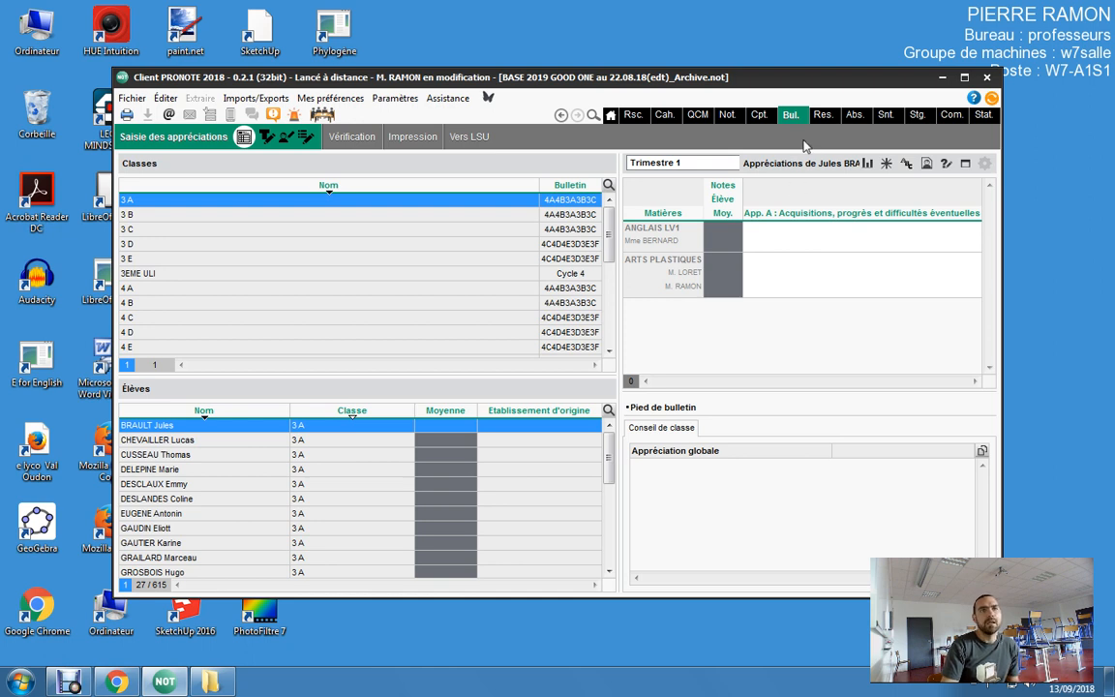
pyautogui.click(761, 116)
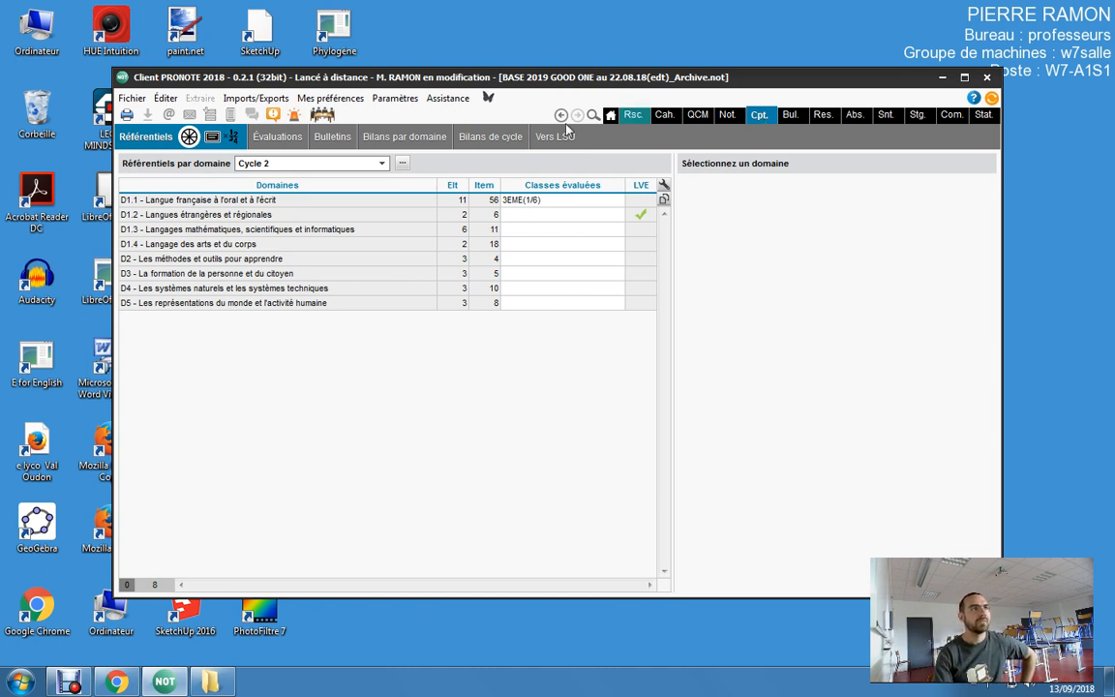
# Step: Start a new evaluation for ARTS PLASTIQUES class 3 A, titled test1 with the description hgfhg
pyautogui.click(278, 138)
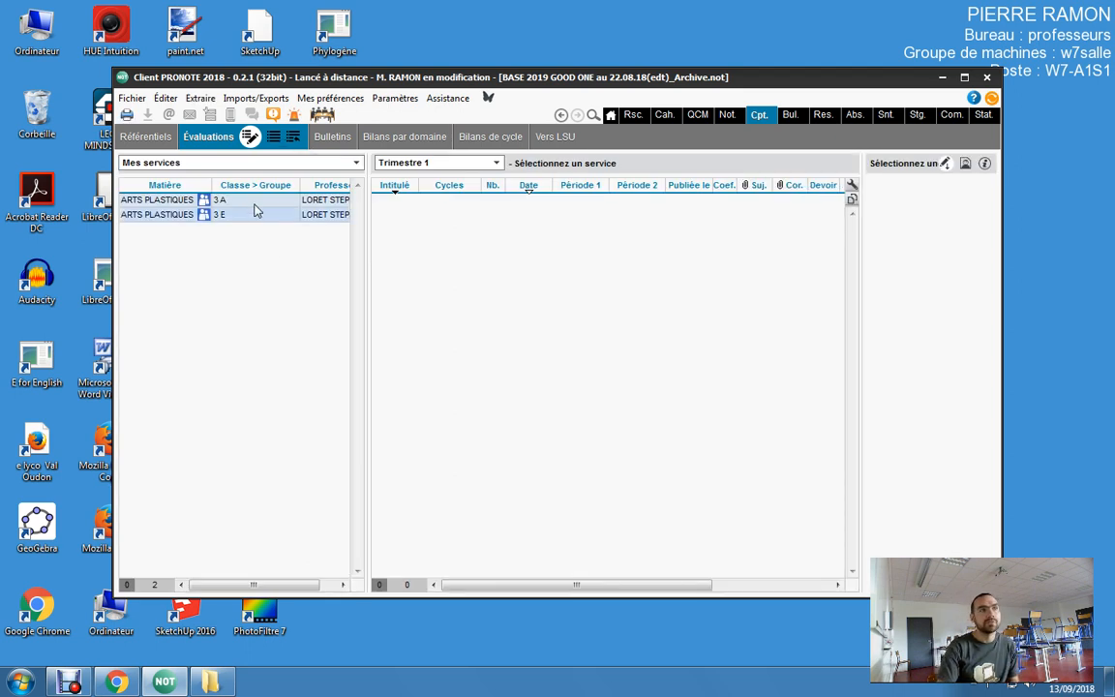
pyautogui.click(254, 201)
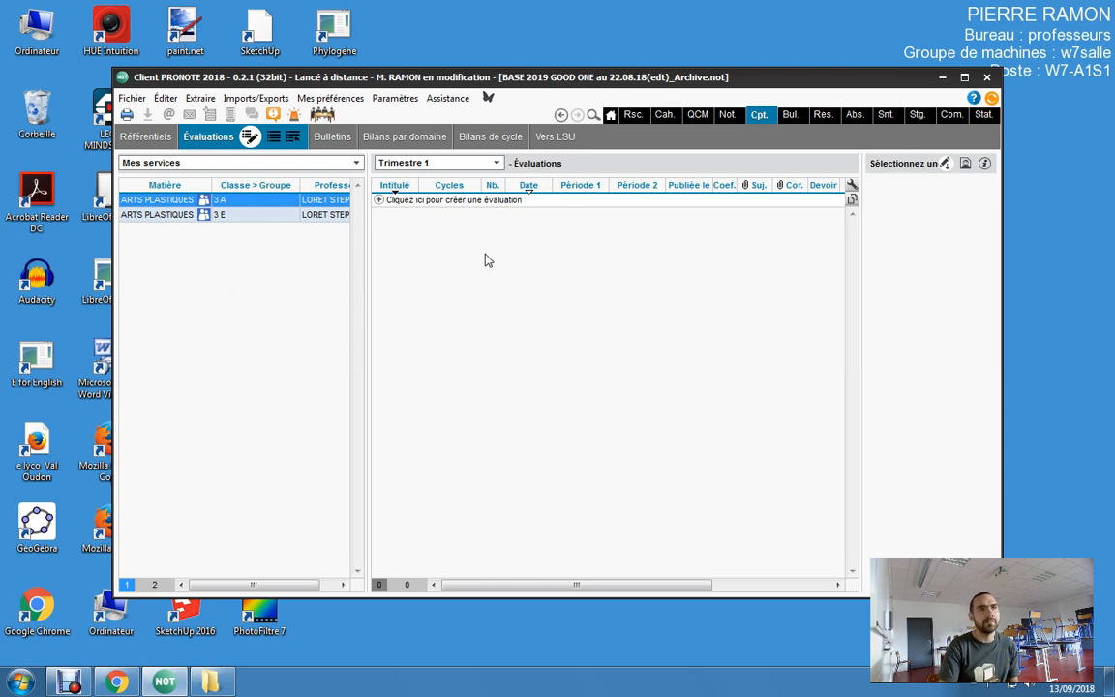
pyautogui.click(415, 198)
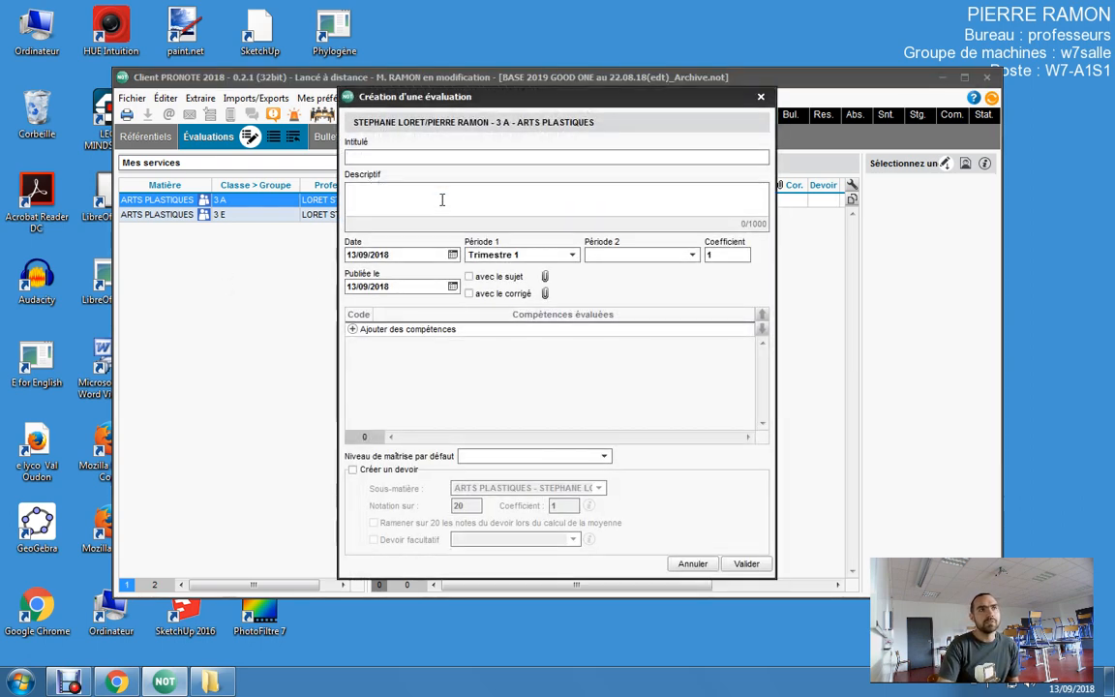
pyautogui.moveTo(622, 103); pyautogui.dragTo(759, 100)
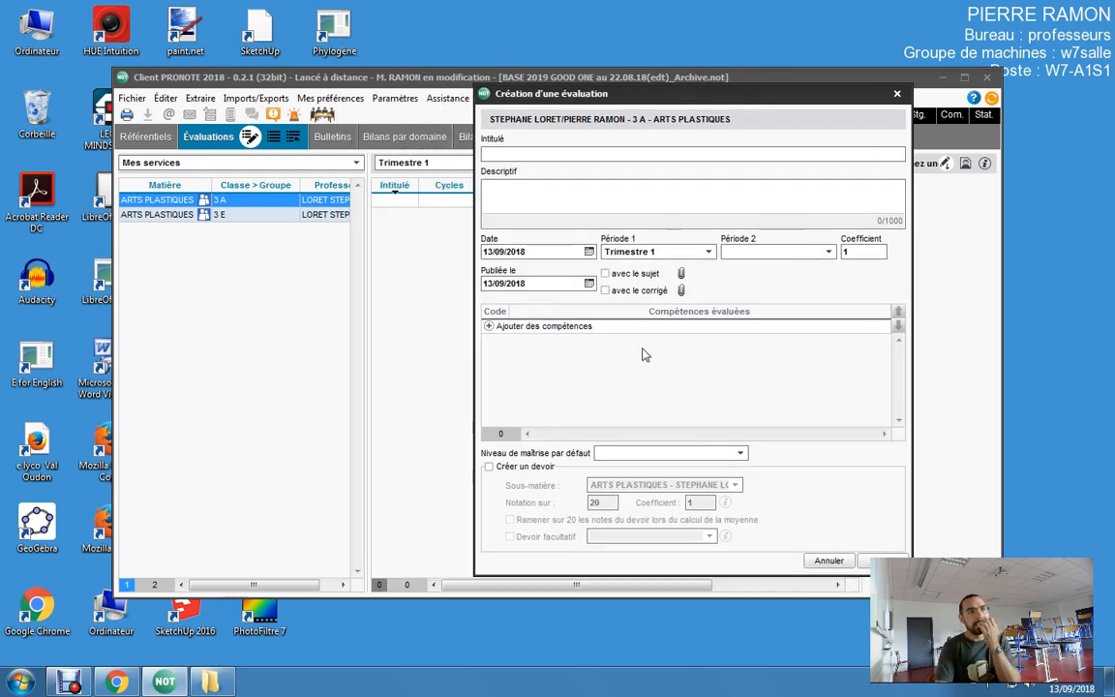
pyautogui.write('test1')
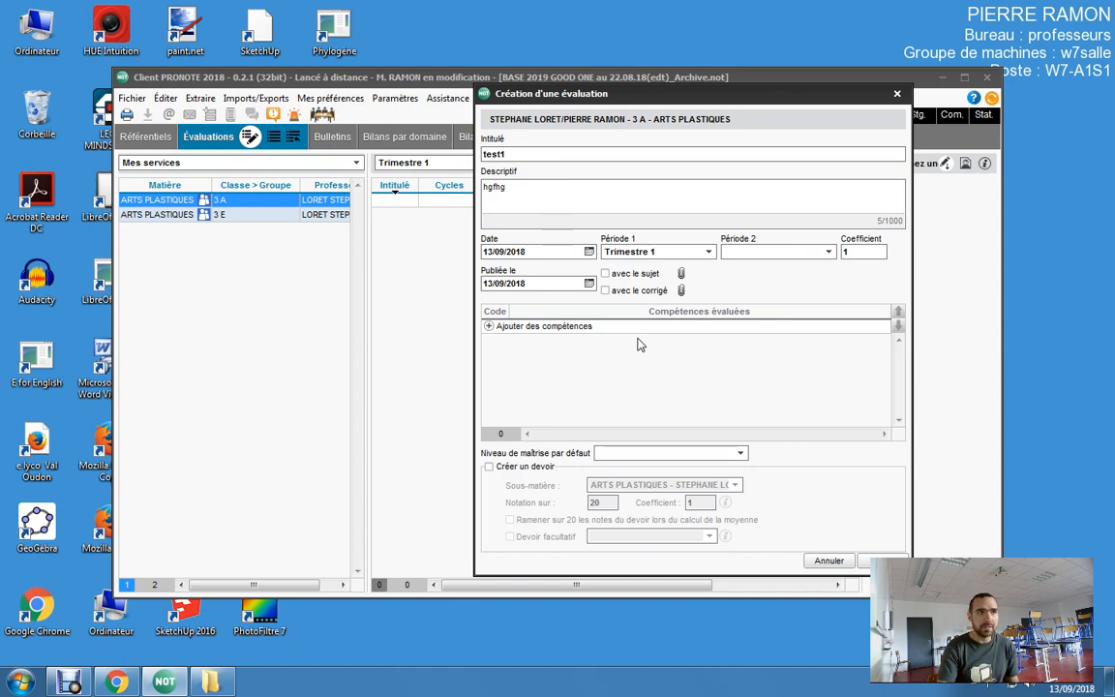
# Step: Select the HISTOIRE-GÉOGRAPHIE competencies for the evaluation: the first two under Se repérer dans le temps and the second and third under Se repérer dans l'espace
pyautogui.click(491, 329)
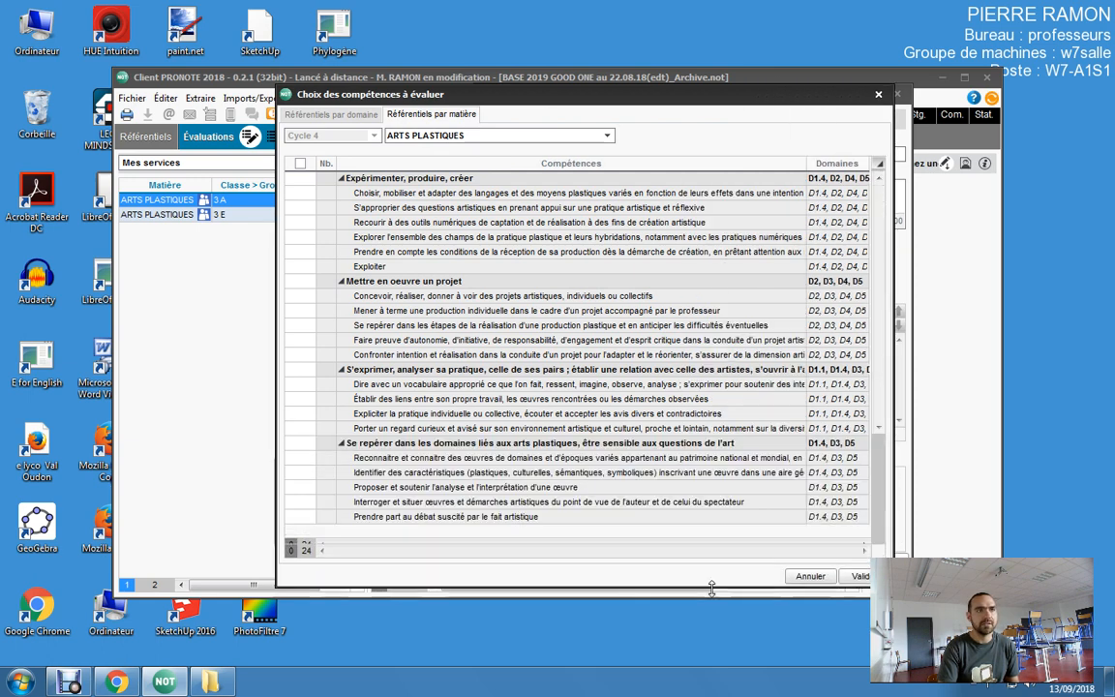
pyautogui.click(441, 136)
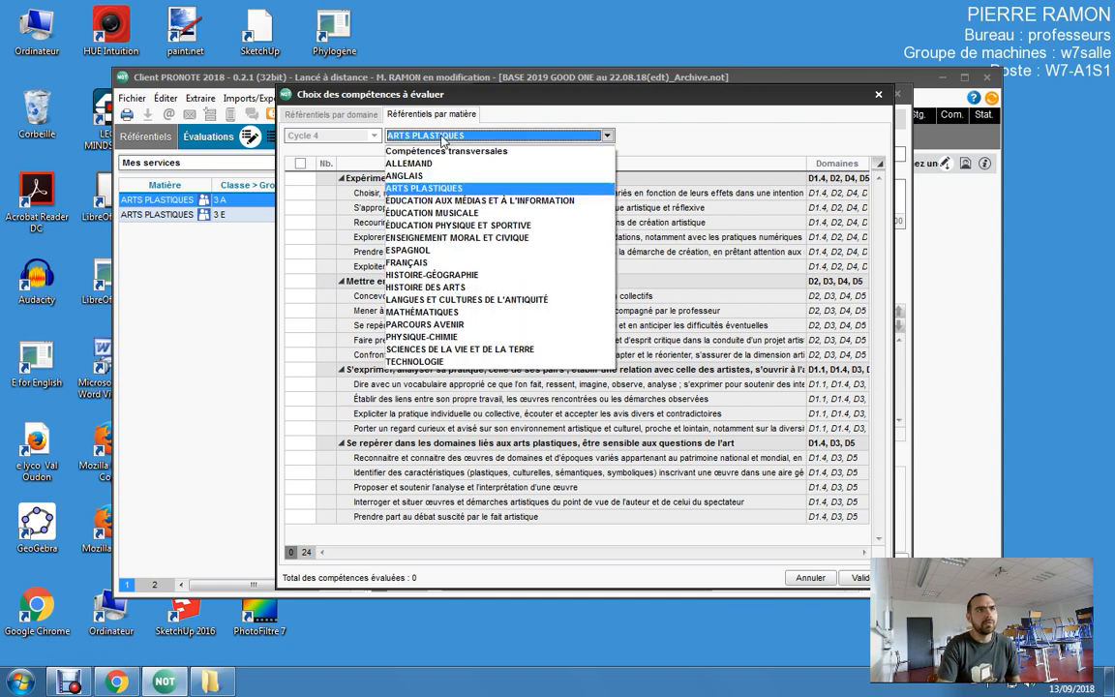
pyautogui.click(440, 276)
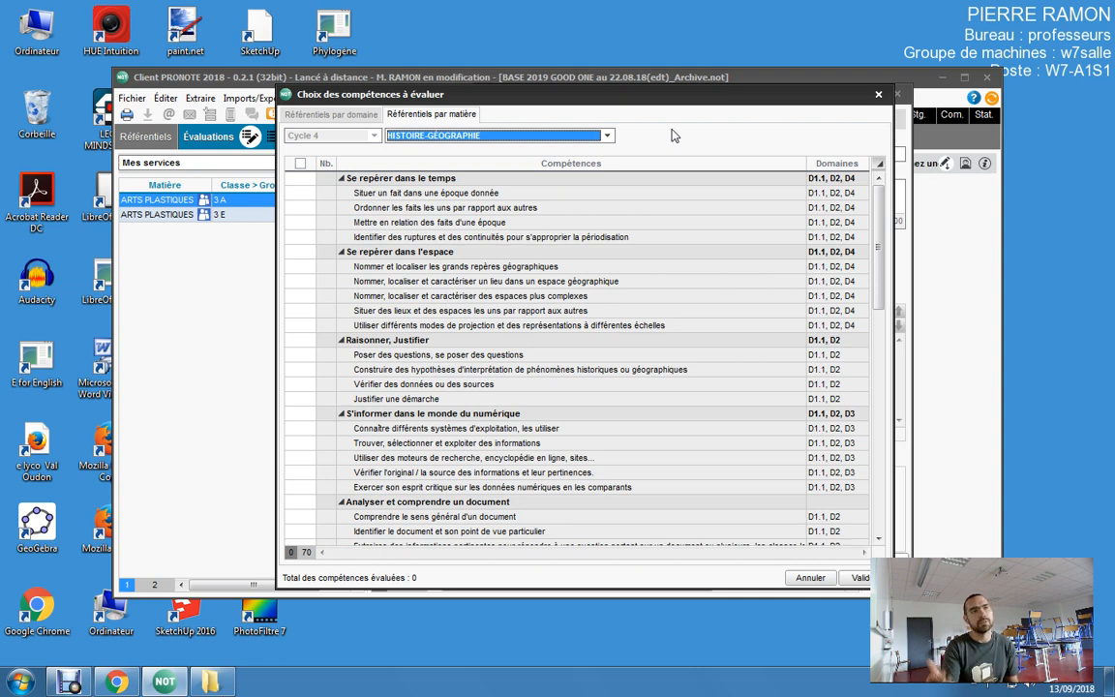
pyautogui.click(307, 183)
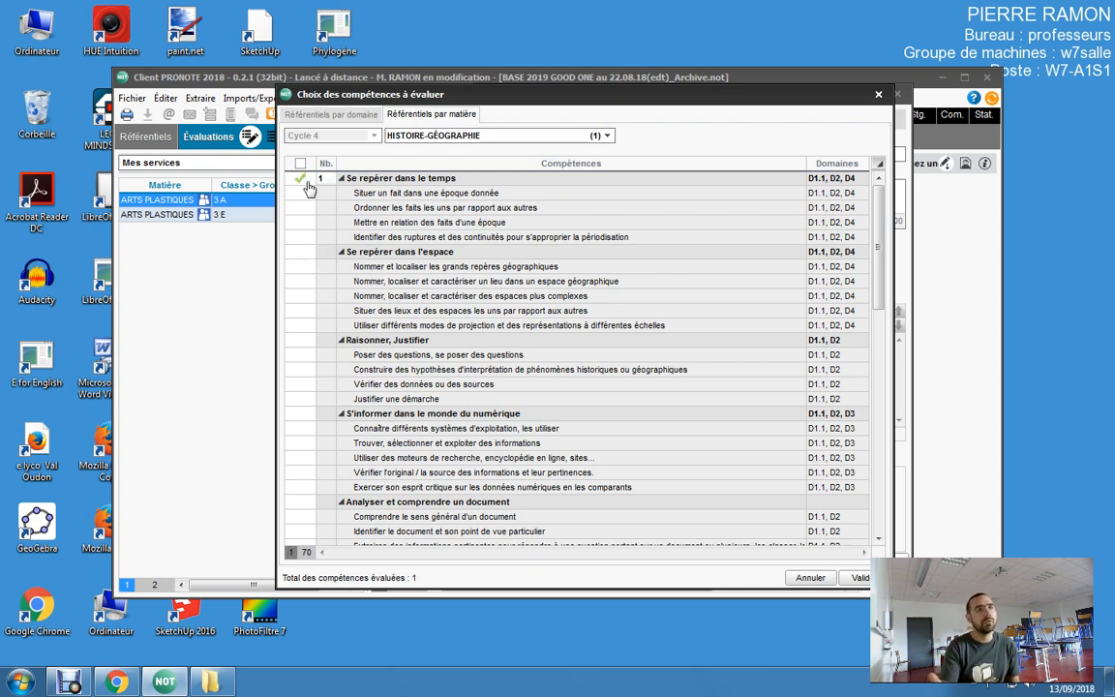
pyautogui.click(300, 183)
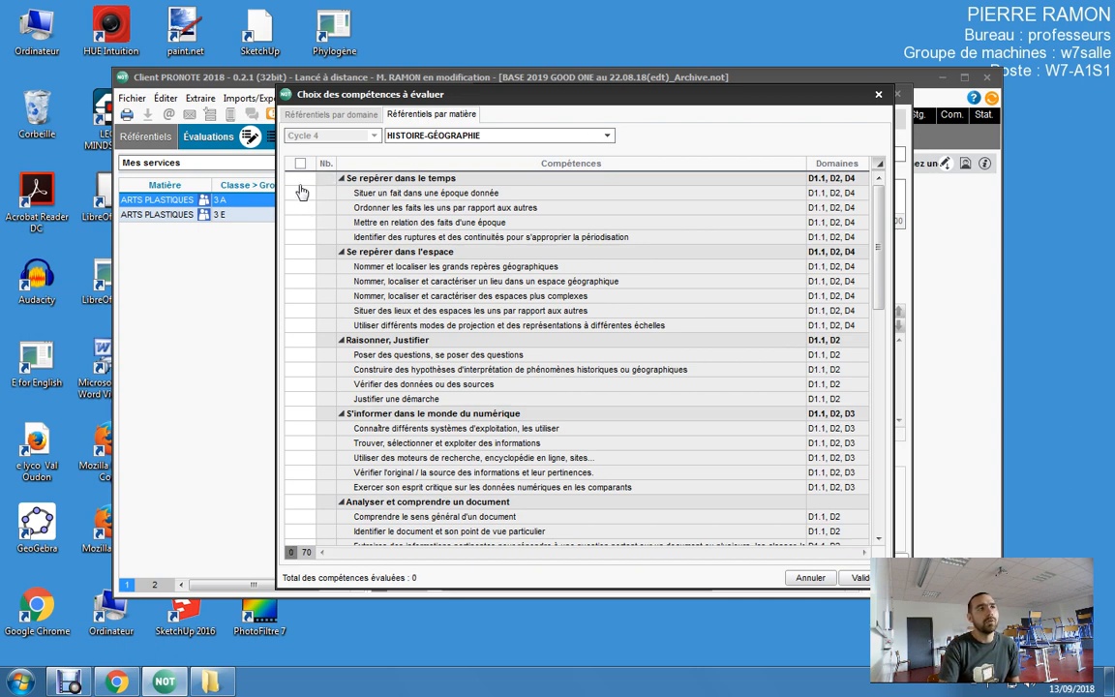
pyautogui.click(301, 192)
pyautogui.click(300, 207)
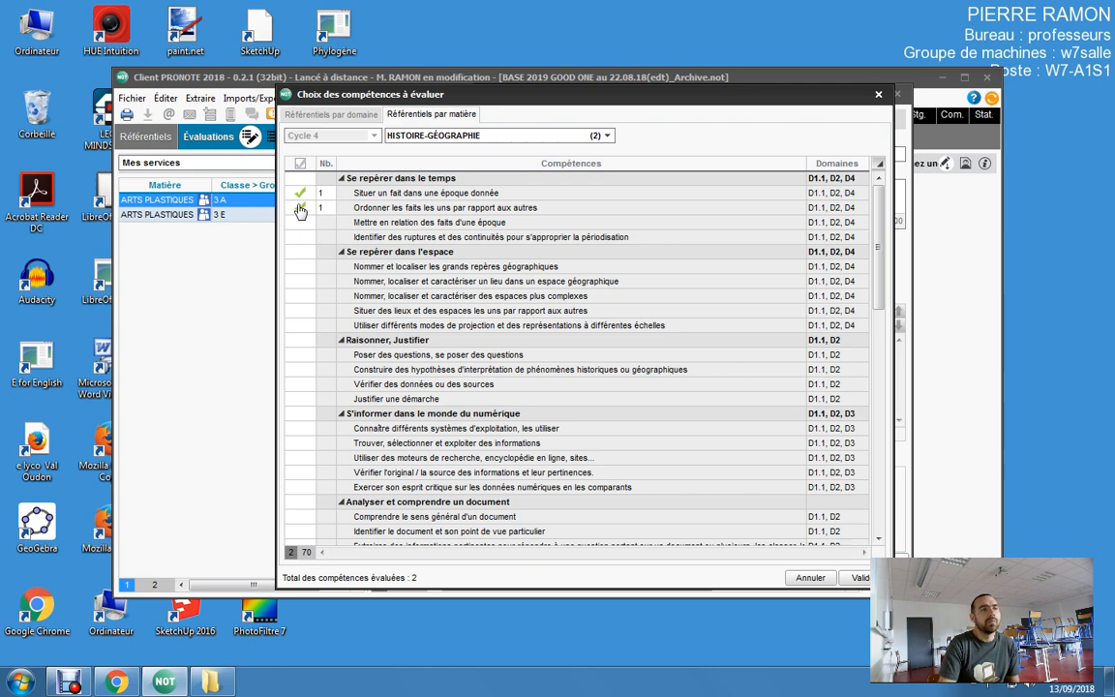
pyautogui.click(301, 280)
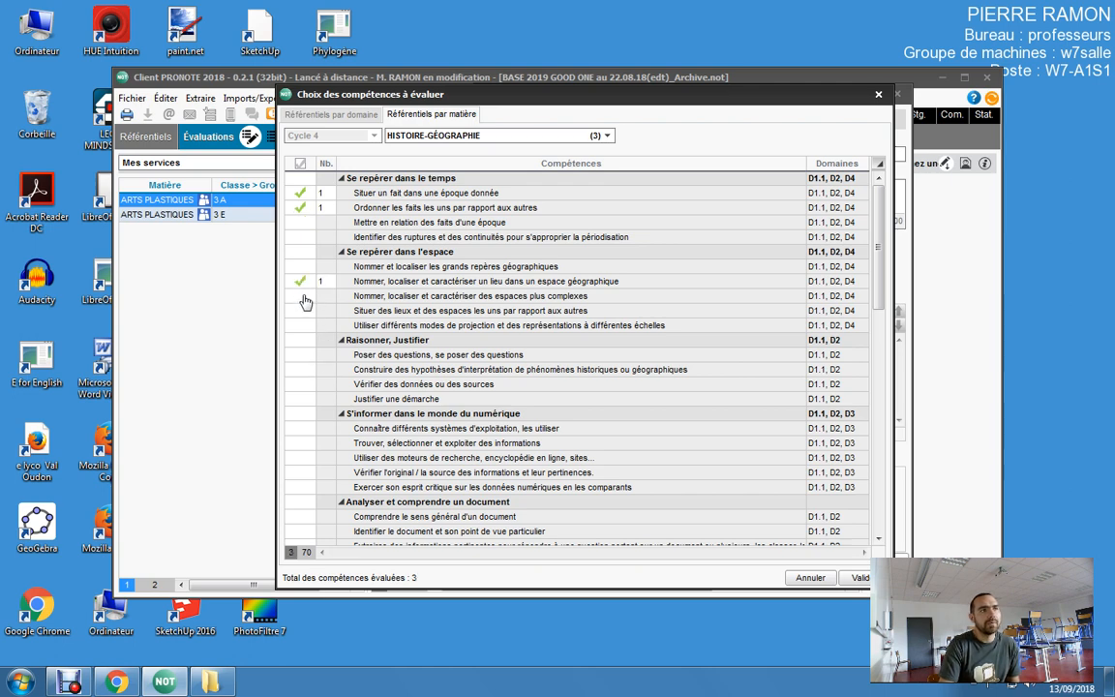
pyautogui.click(303, 298)
# Step: Add the first three S'informer dans le monde du numérique competencies and create the test1 evaluation
pyautogui.scroll(-1, 304, 416)
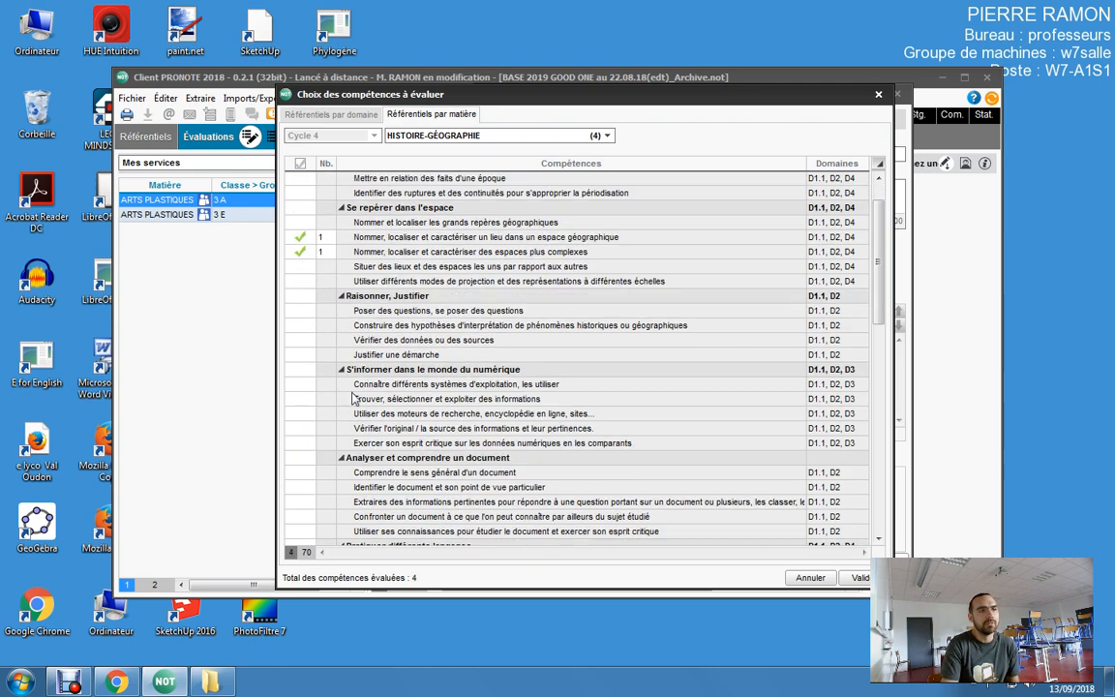
pyautogui.click(301, 413)
pyautogui.click(301, 398)
pyautogui.click(301, 384)
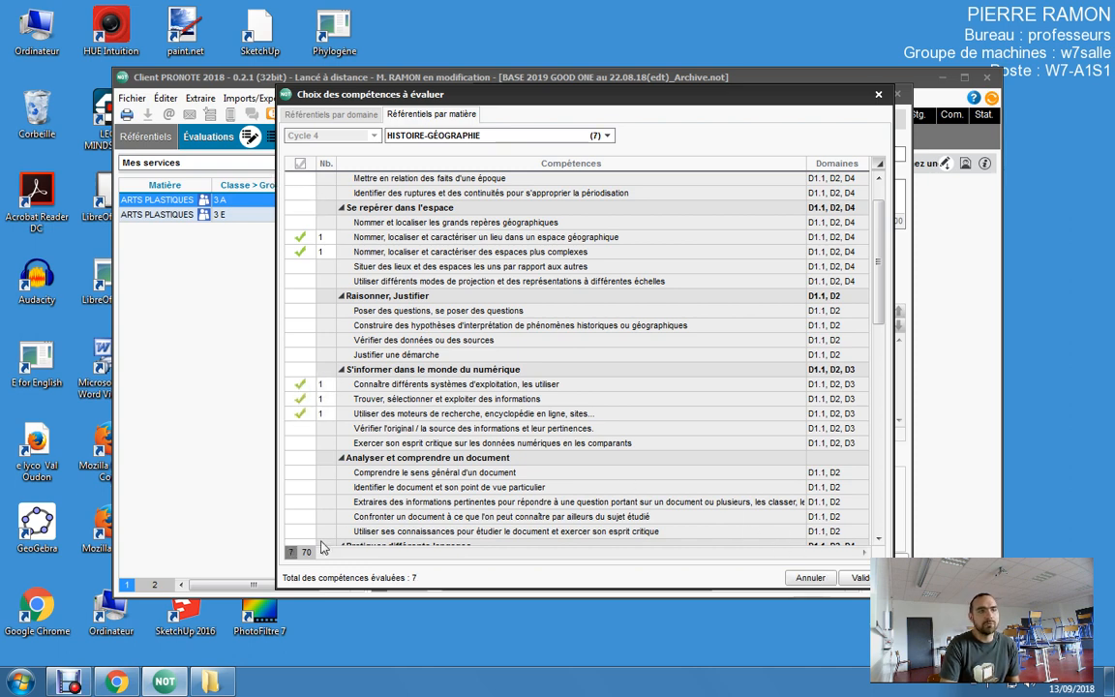
pyautogui.click(860, 579)
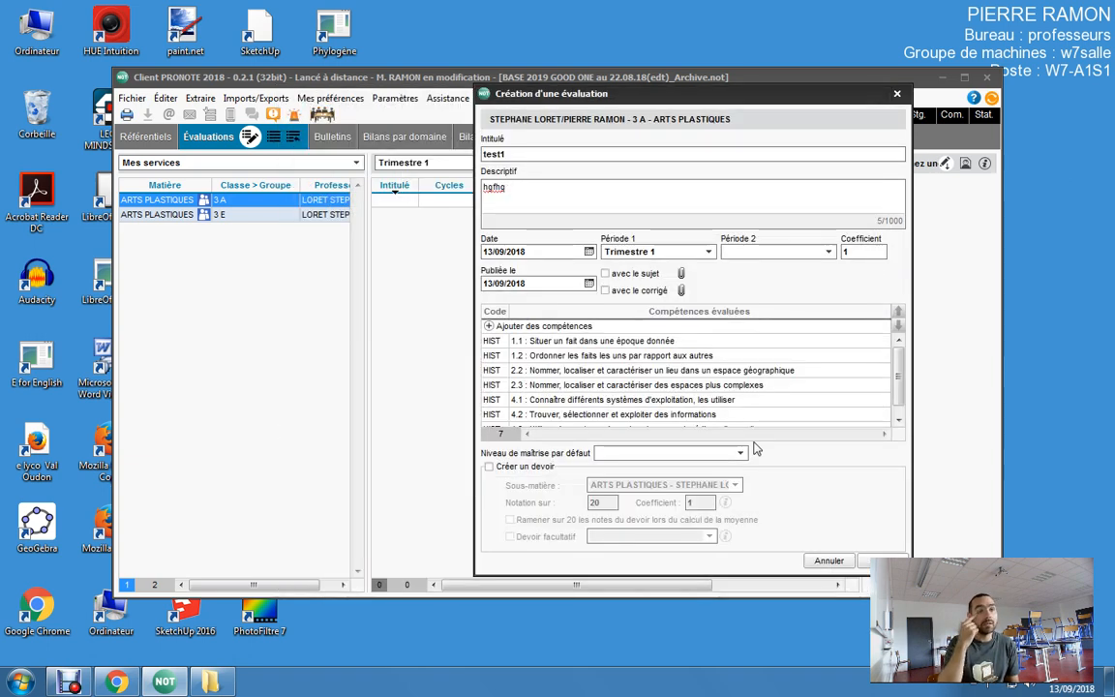
pyautogui.click(883, 561)
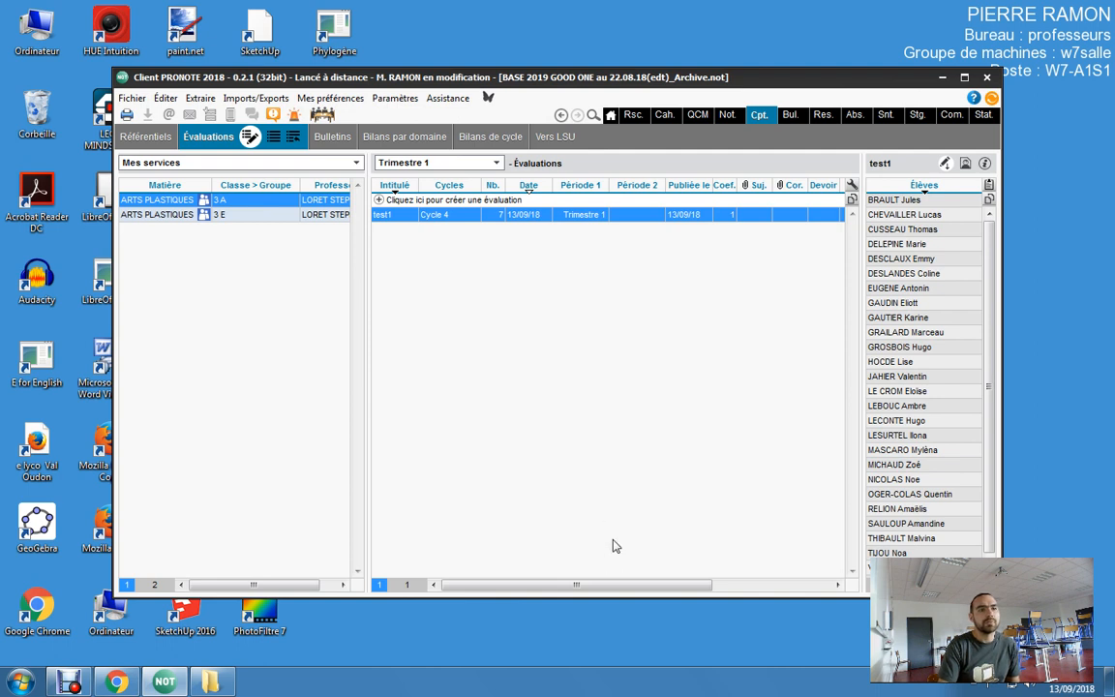
# Step: Enlarge the test1 student grid and rate the first student Maîtrise satisfaisante for HIST - 1.1
pyautogui.moveTo(863, 298); pyautogui.dragTo(494, 325)
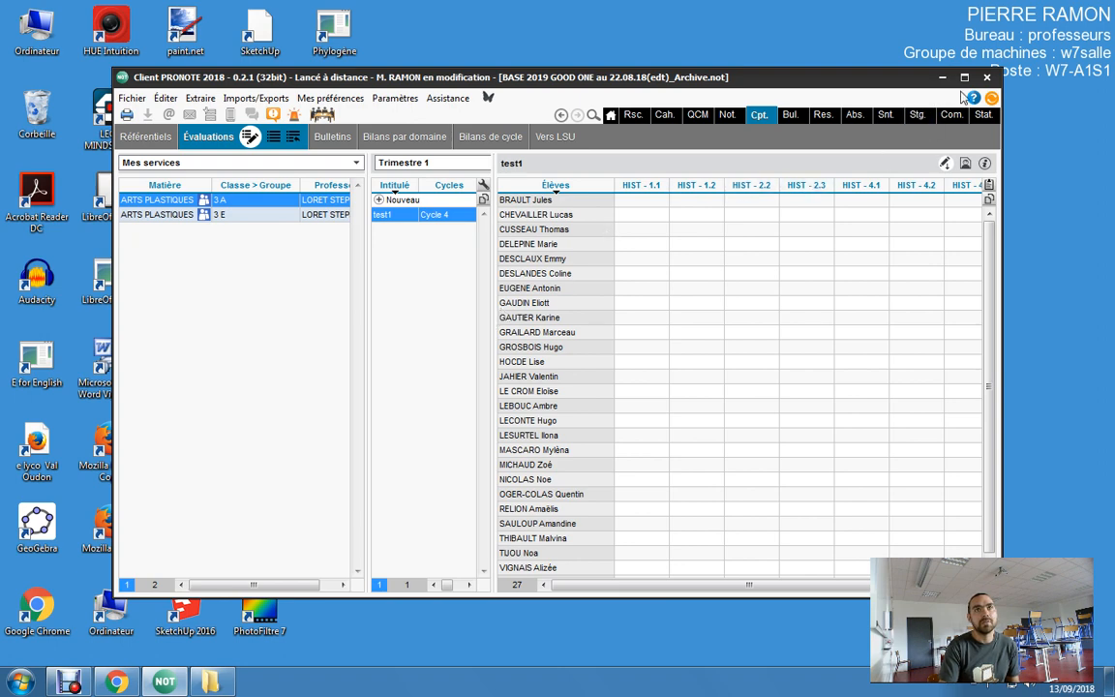
pyautogui.doubleClick(869, 77)
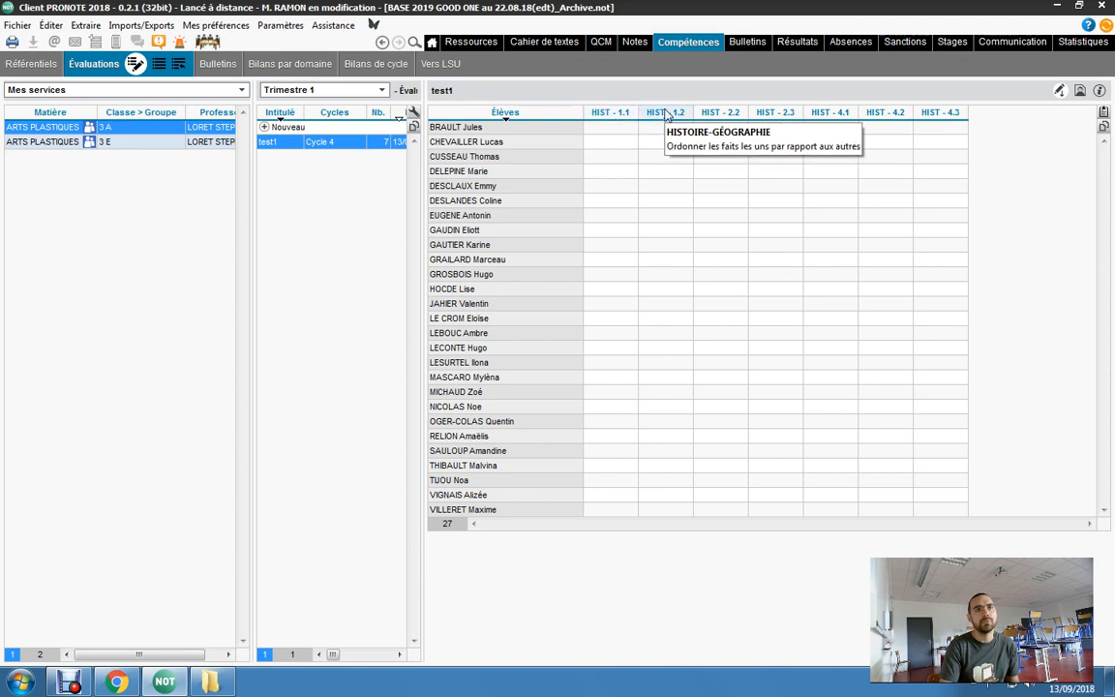
pyautogui.click(625, 129)
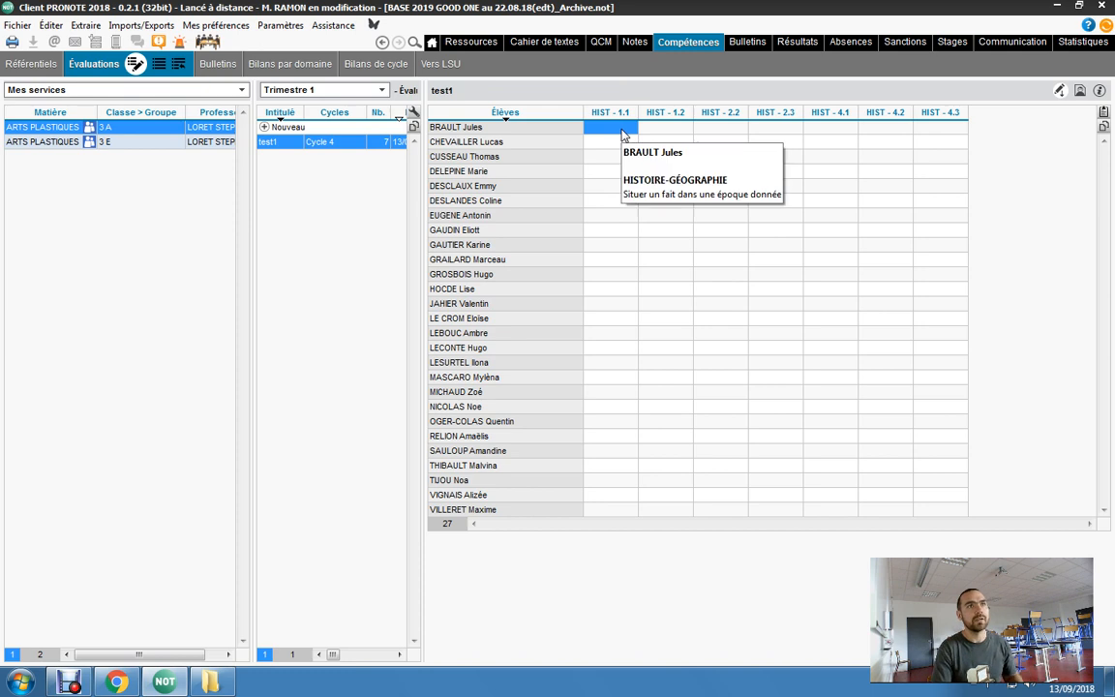
pyautogui.click(625, 130)
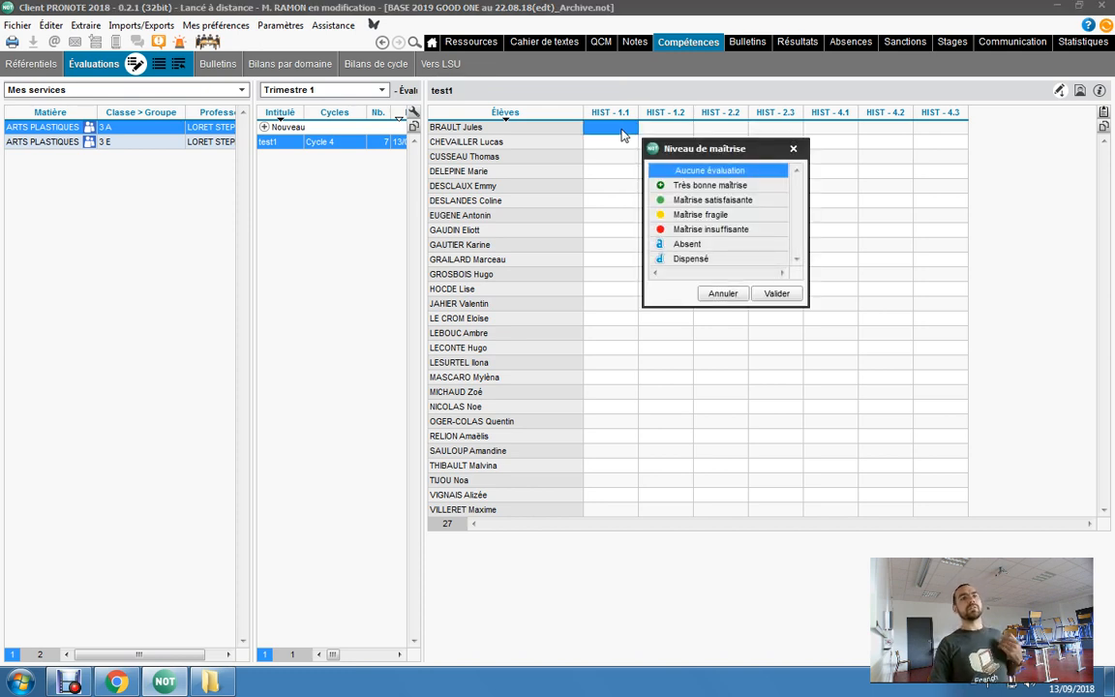
pyautogui.click(666, 201)
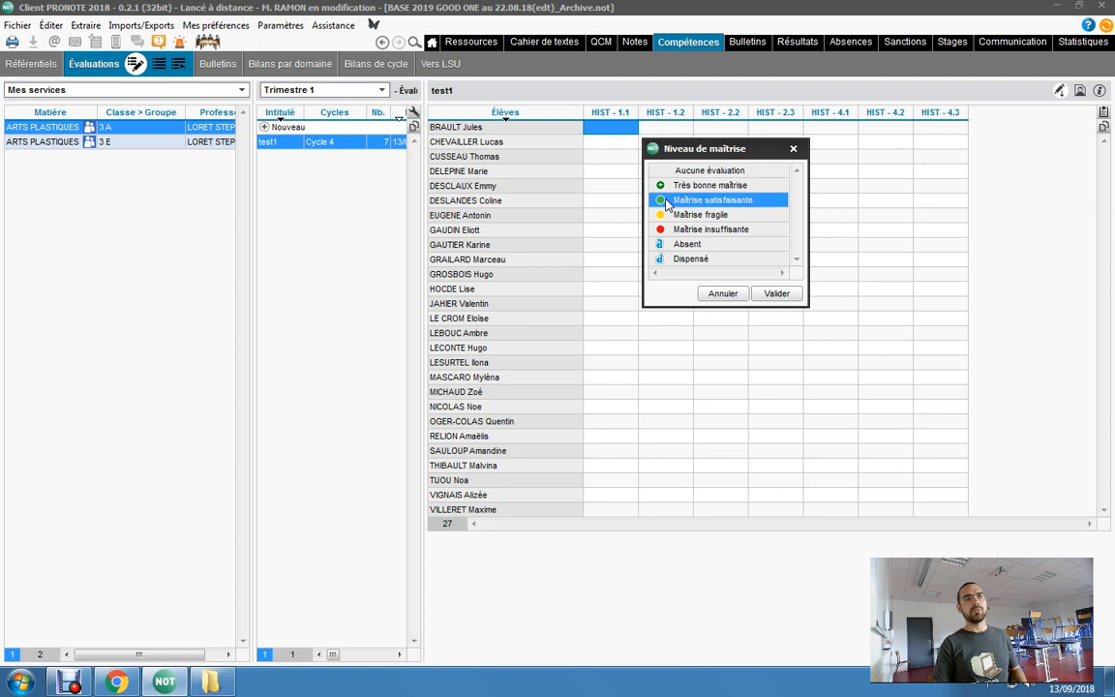
pyautogui.click(776, 293)
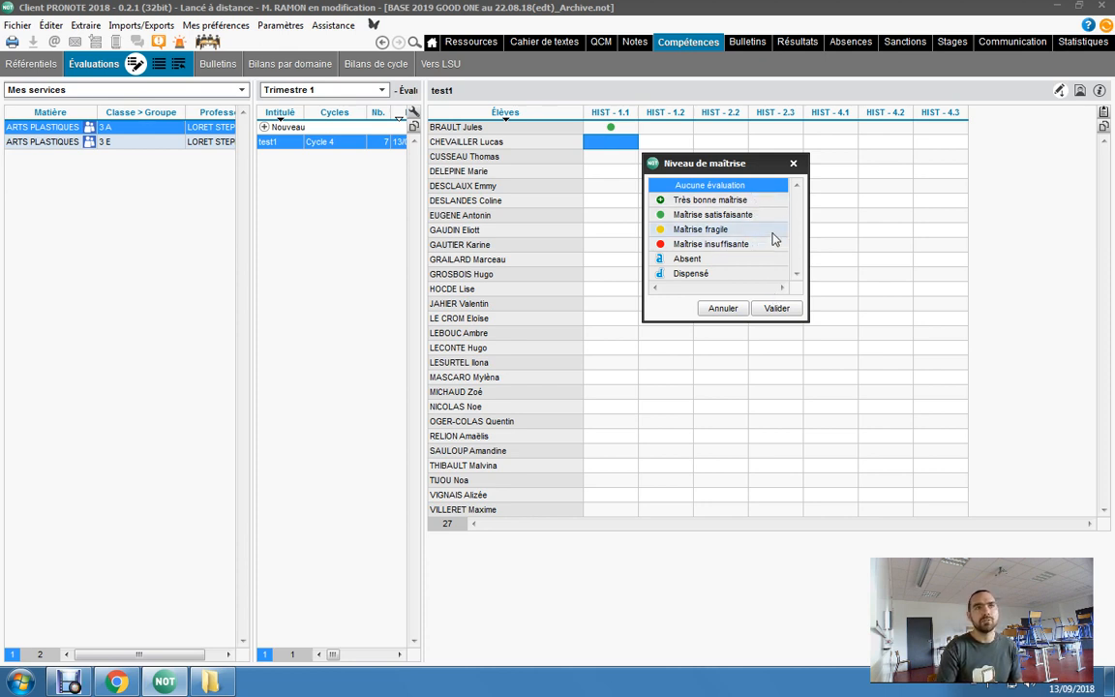
# Step: Rate the second student Maîtrise insuffisante for HIST - 1.1 and close the mastery level choice for the third
pyautogui.press('Down')
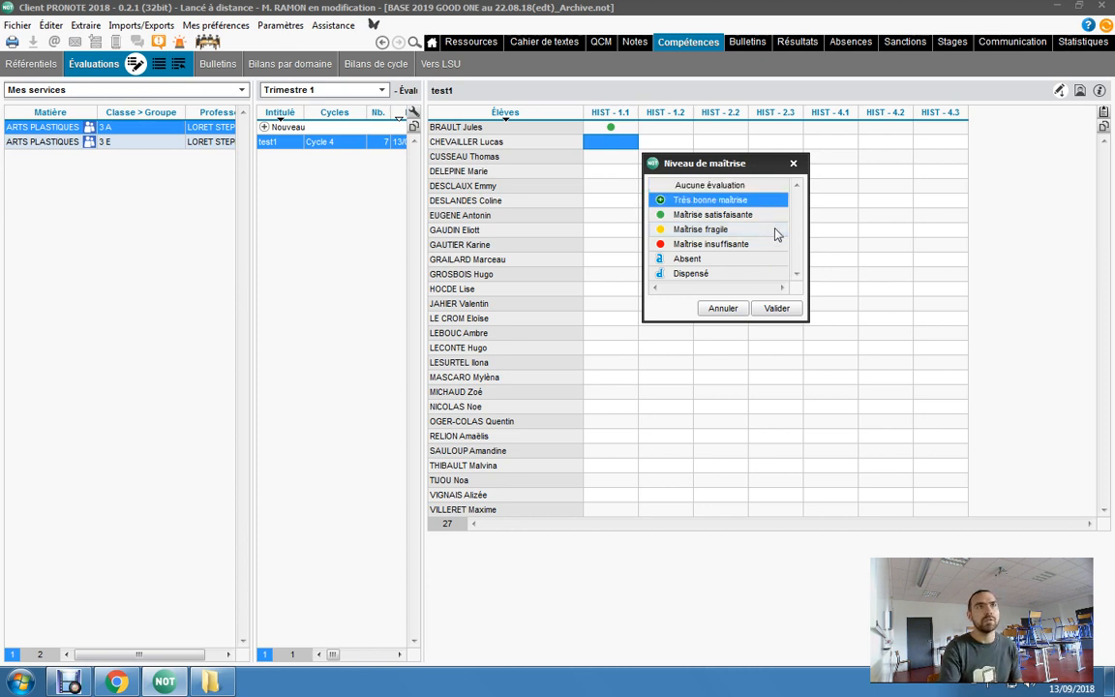
pyautogui.click(759, 246)
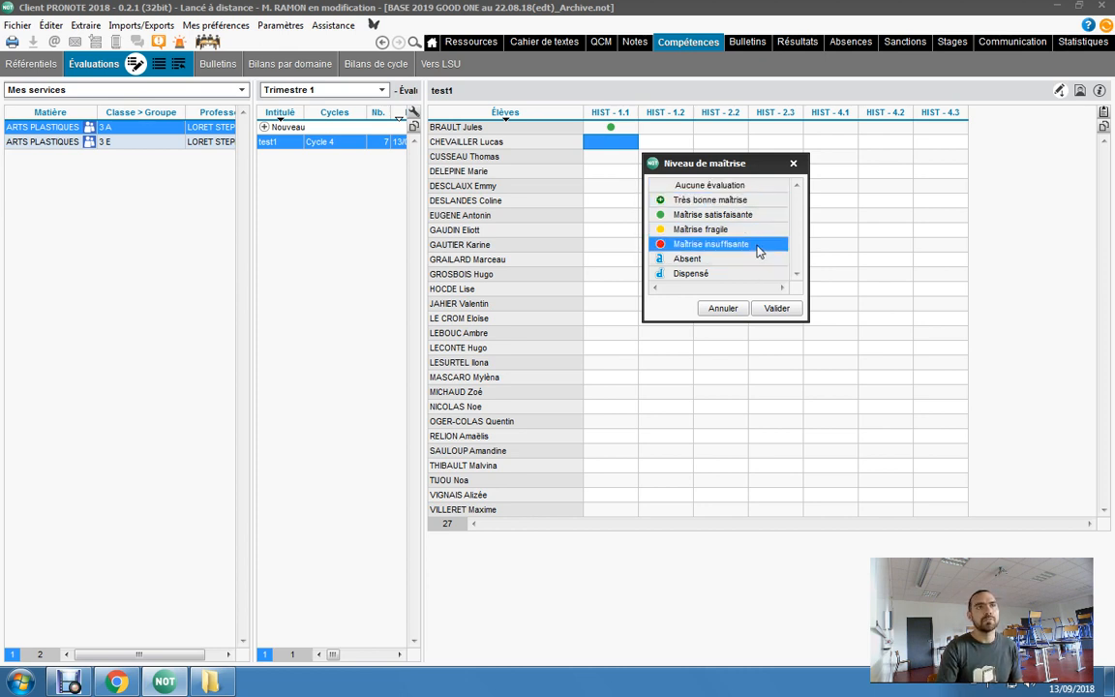
pyautogui.click(777, 307)
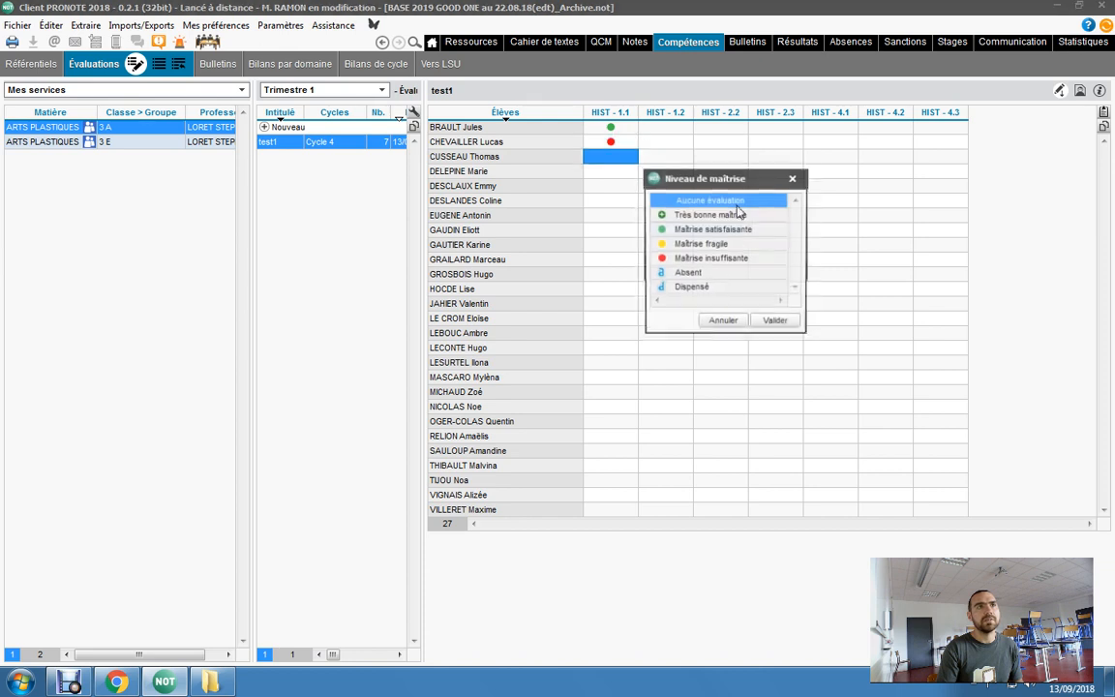
pyautogui.click(793, 178)
# Step: Rate the third to seventh students for HIST - 1.1 directly in the grid: insuffisante, fragile, satisfaisante, très bonne and très bonne maîtrise
pyautogui.press('1')
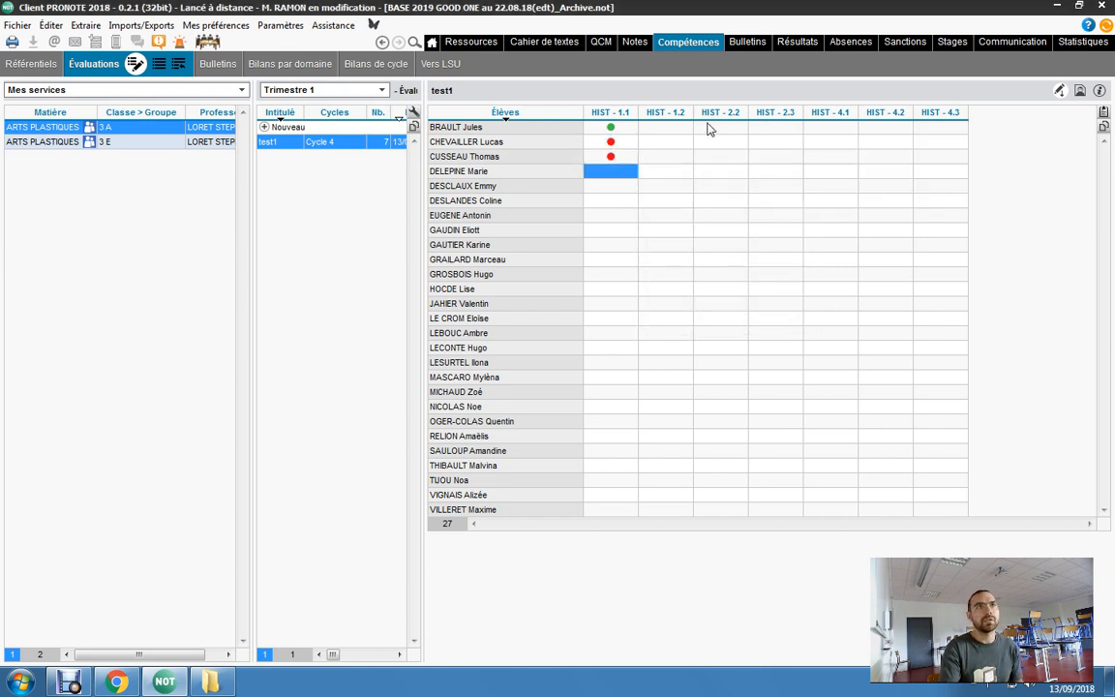
pyautogui.press('2')
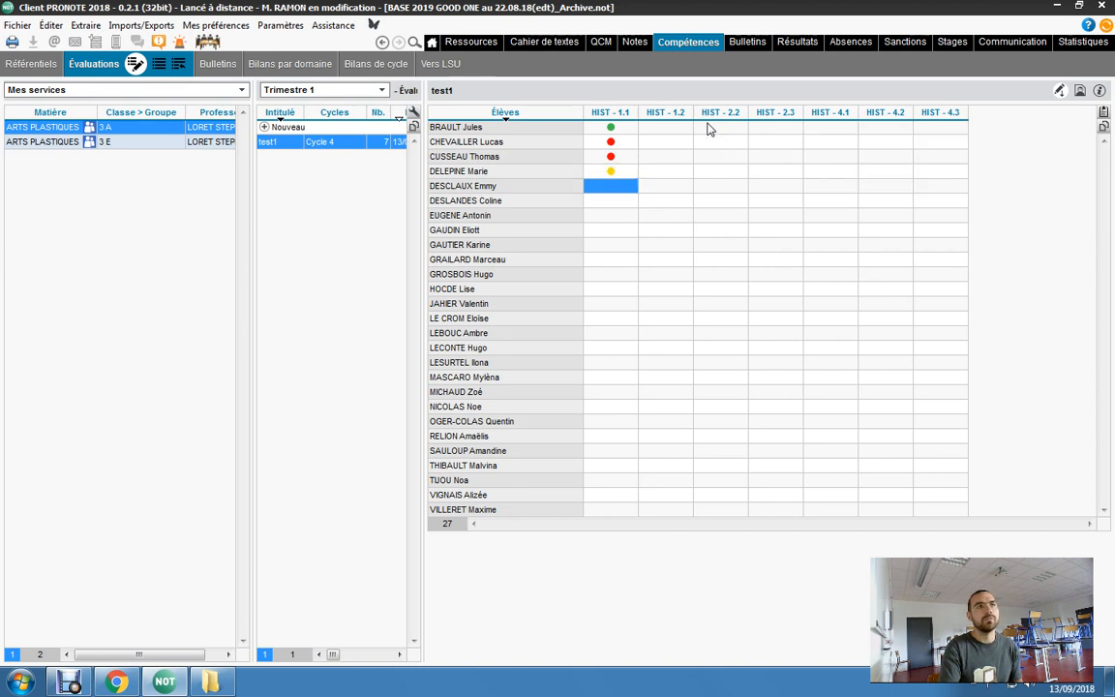
pyautogui.press('3')
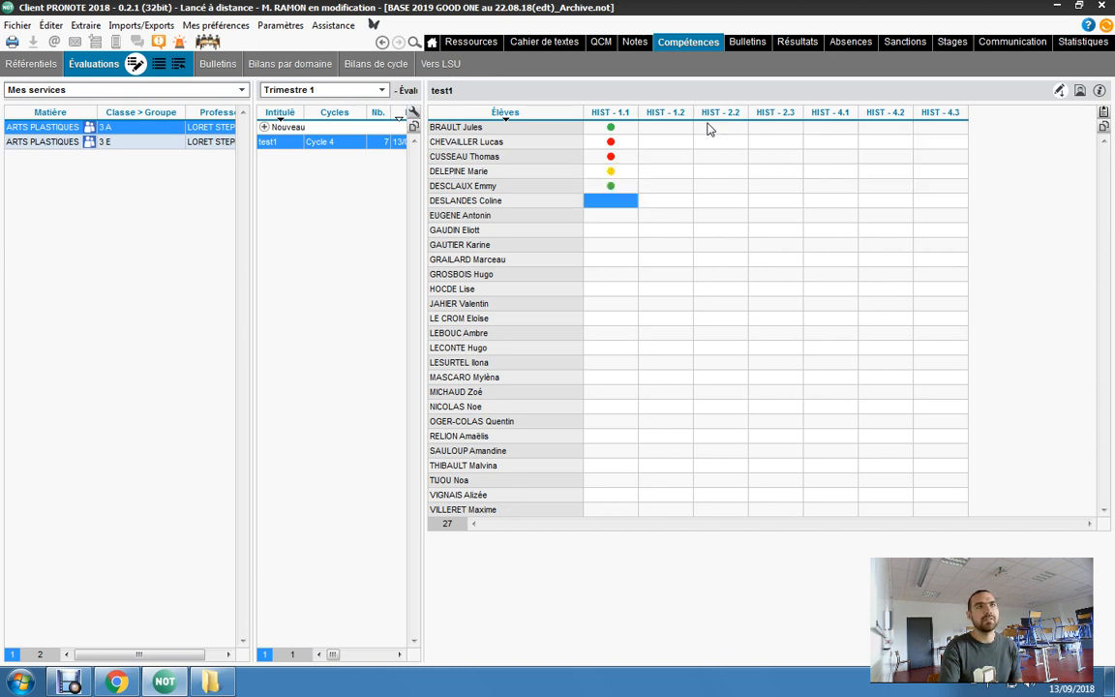
pyautogui.press('4')
pyautogui.press('4')
# Step: Switch the entry direction to horizontal and rate the thirteenth student satisfaisante, très bonne, fragile, insuffisante and fragile from HIST - 1.1 to HIST - 4.1
pyautogui.press('Down')
pyautogui.press('Down')
pyautogui.press('Down')
pyautogui.press('Down')
pyautogui.press('Down')
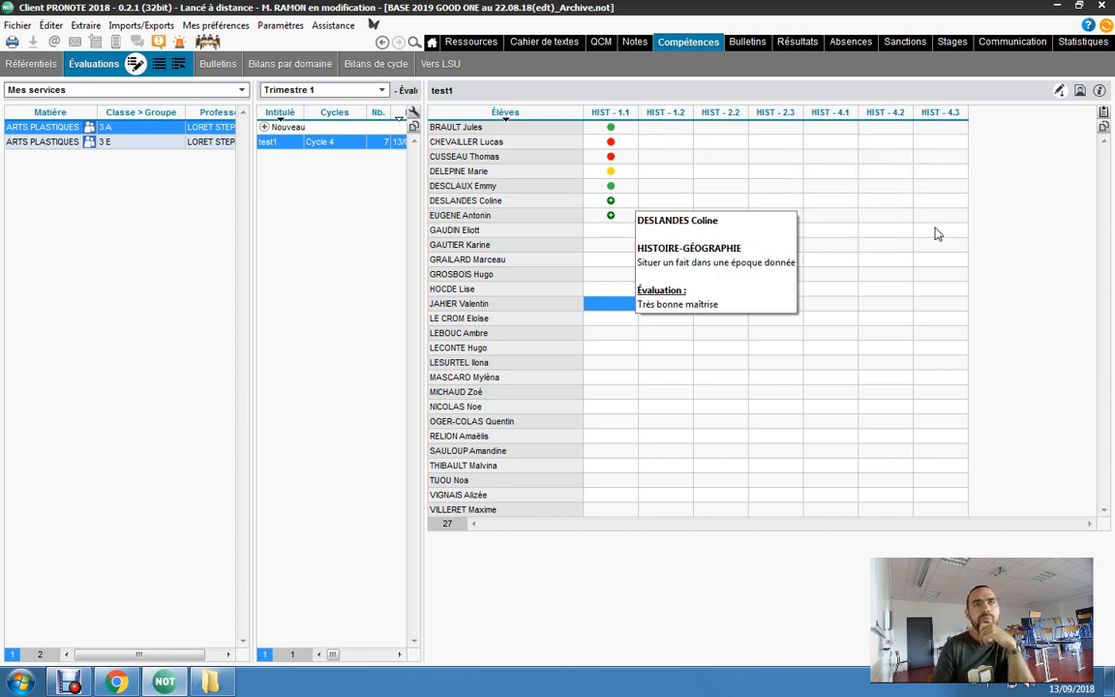
pyautogui.click(1061, 95)
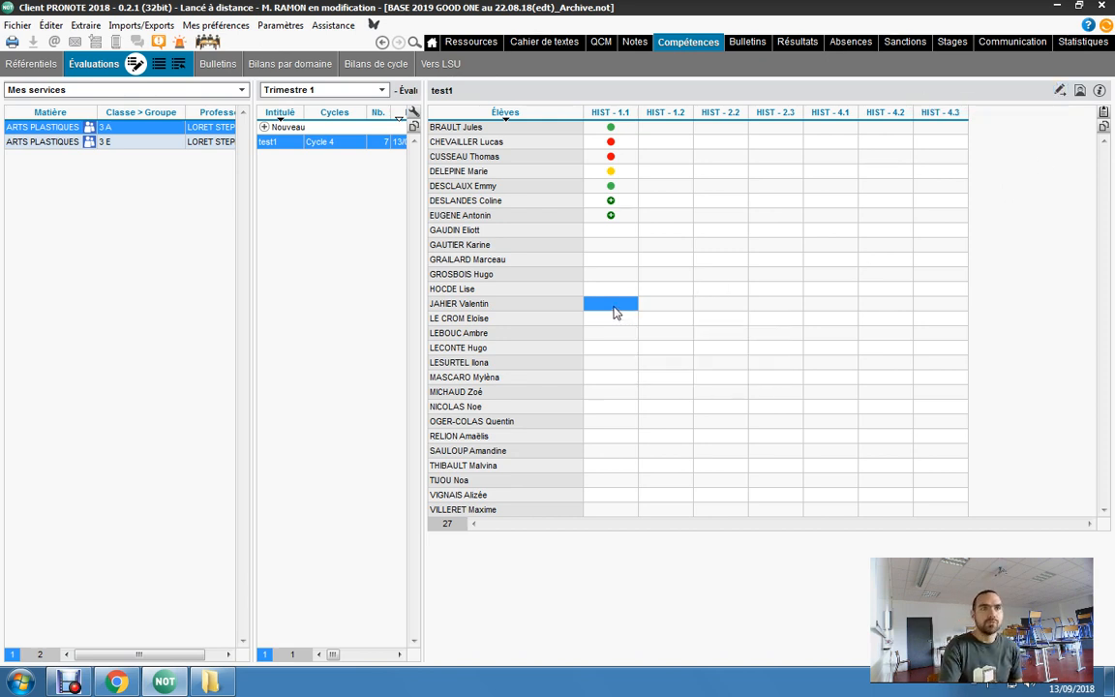
pyautogui.press('a')
pyautogui.press('+')
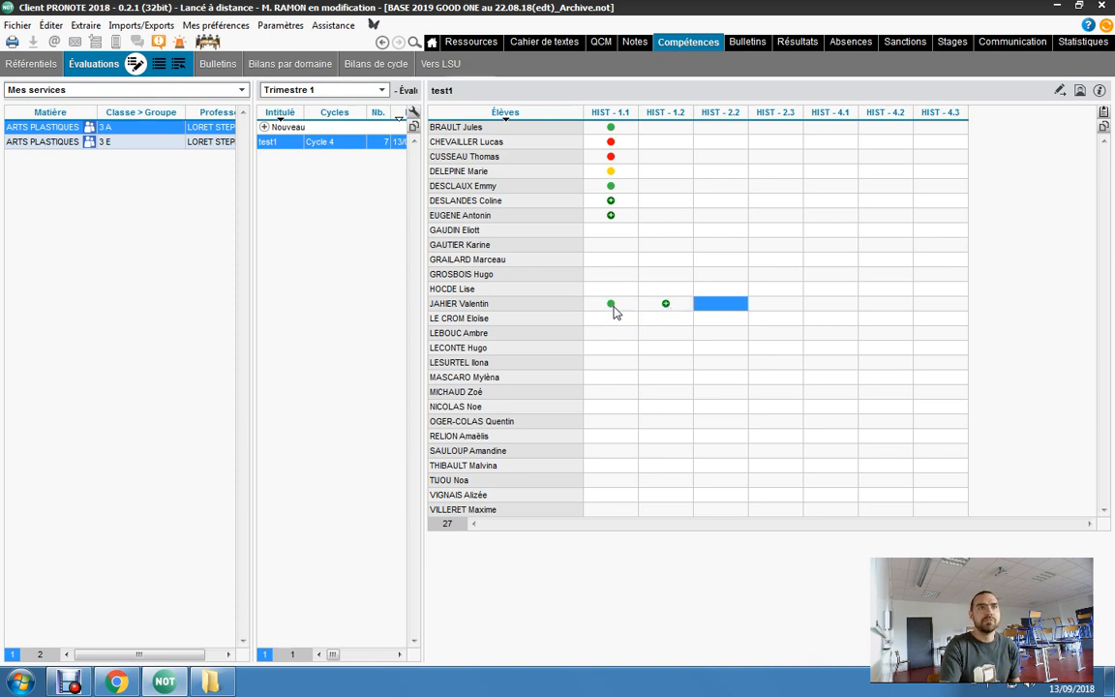
pyautogui.press('c')
pyautogui.press('e')
pyautogui.press('c')
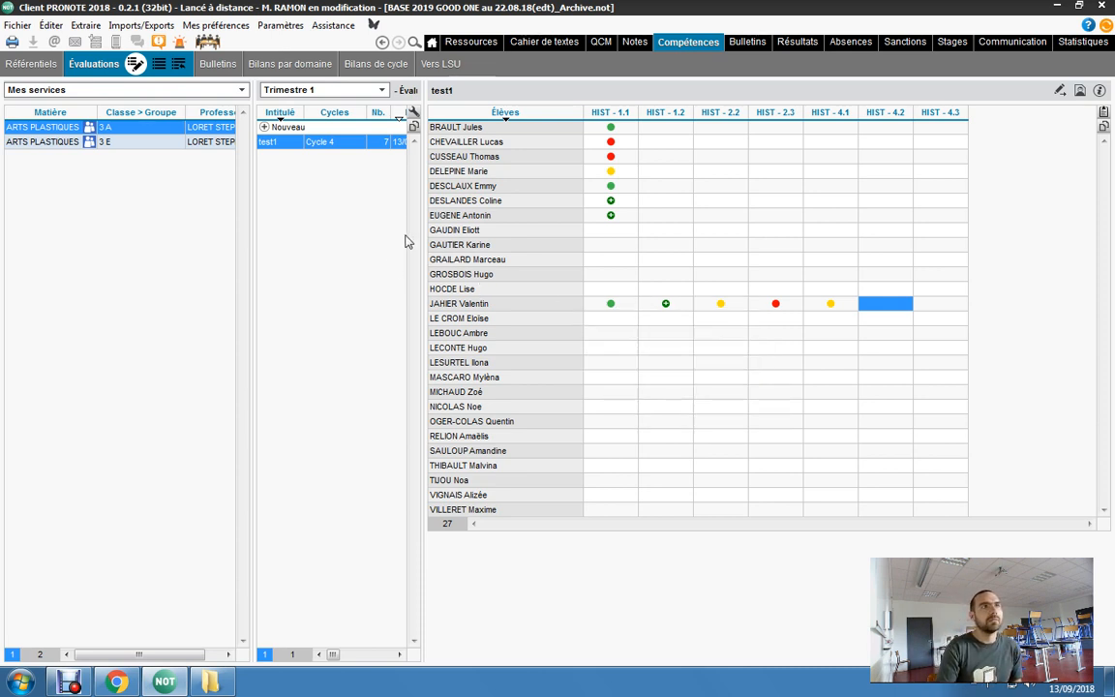
# Step: Widen the evaluations list and examine the distribution of mastery levels in the Résultats column for test1
pyautogui.click(422, 158)
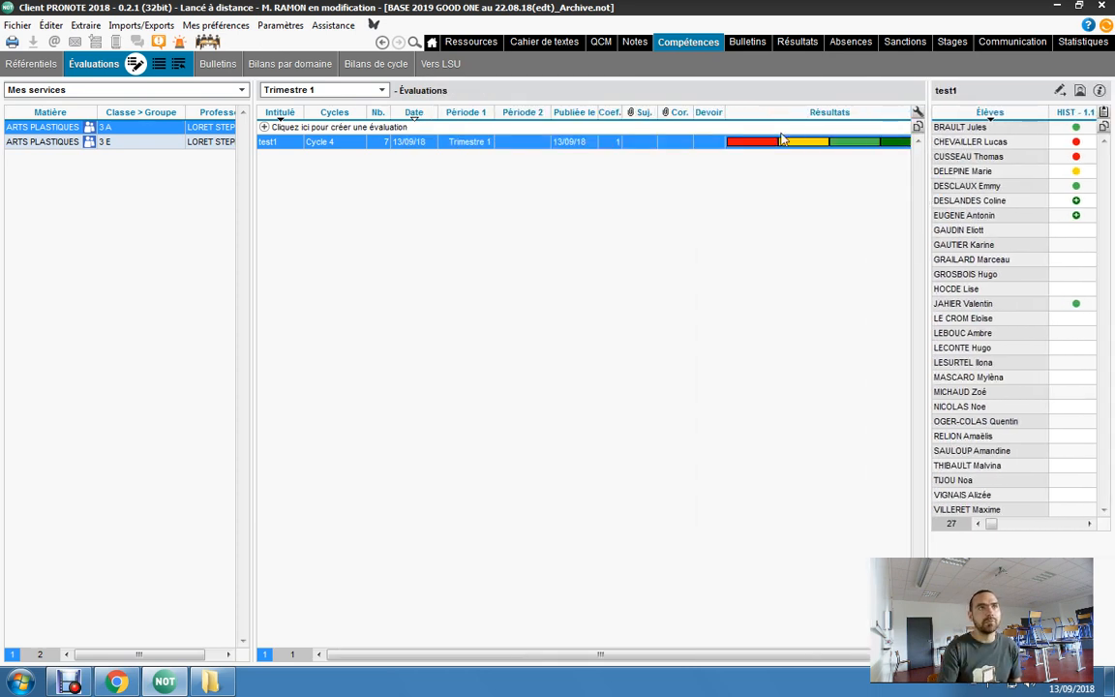
pyautogui.moveTo(659, 656); pyautogui.dragTo(635, 662)
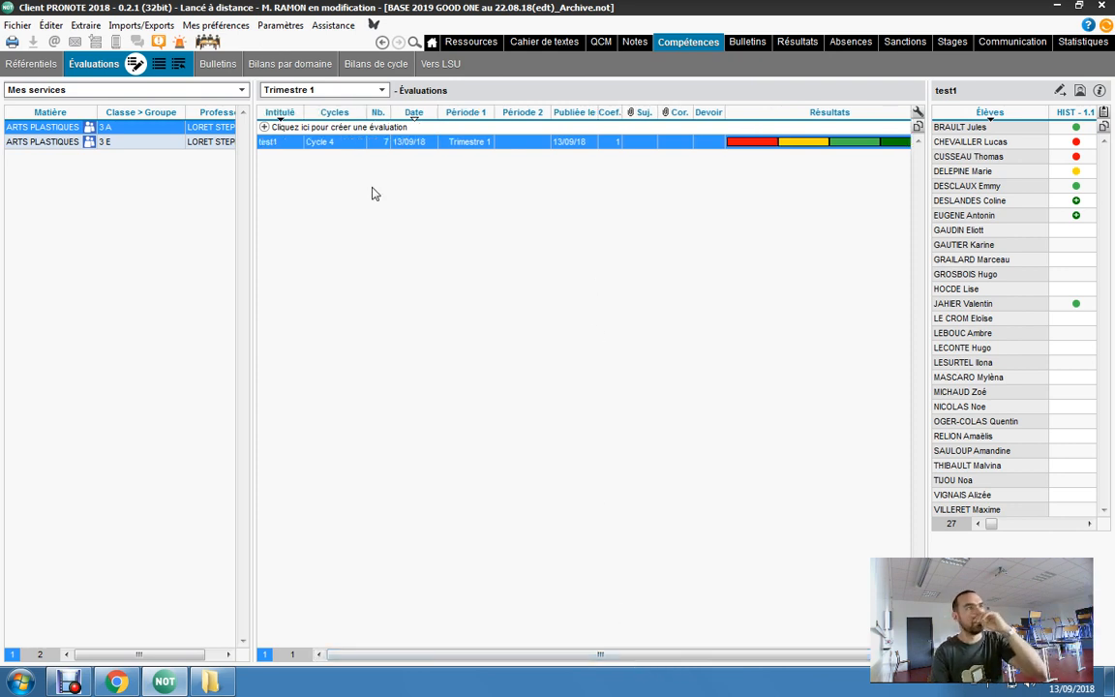
pyautogui.moveTo(744, 143)
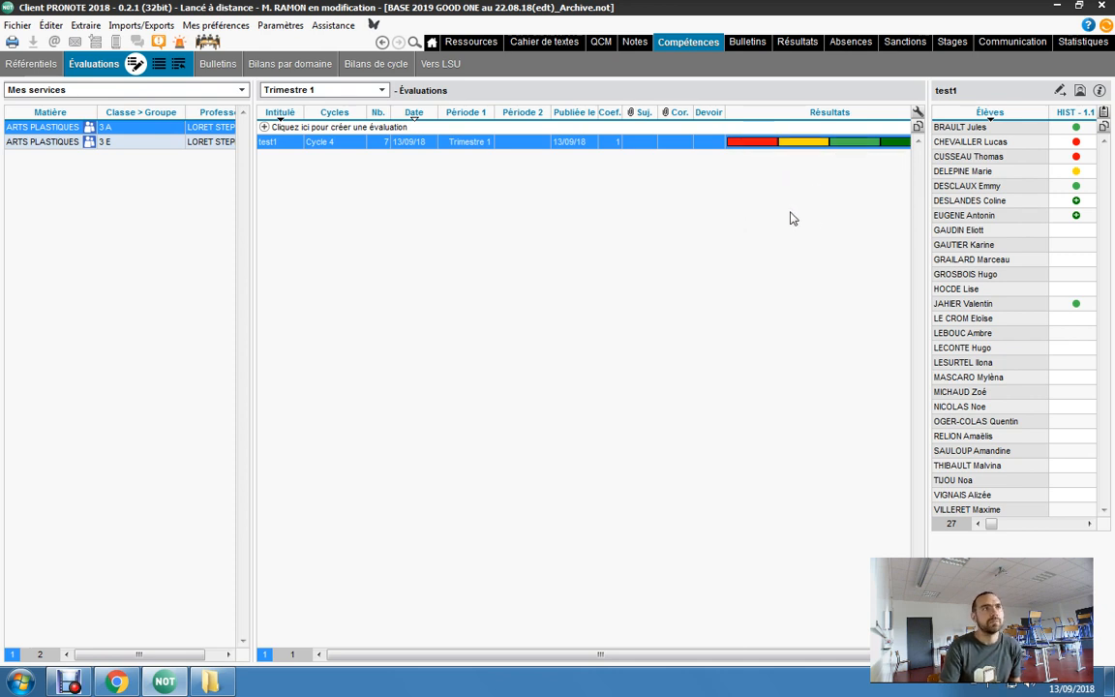
pyautogui.rightClick(288, 144)
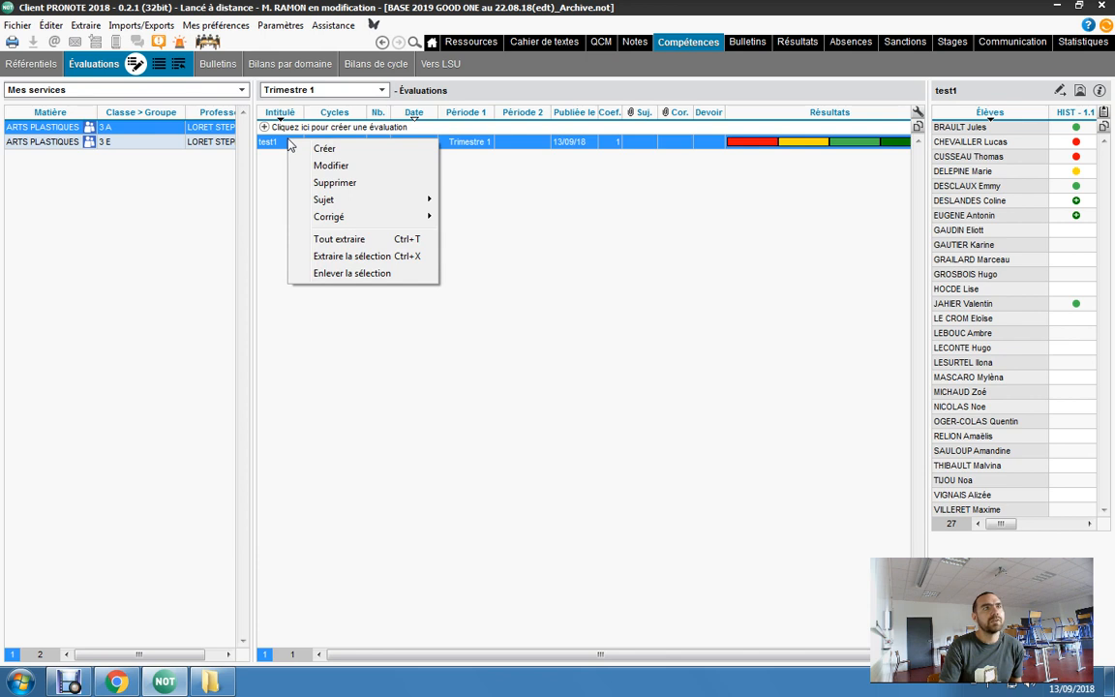
pyautogui.click(329, 182)
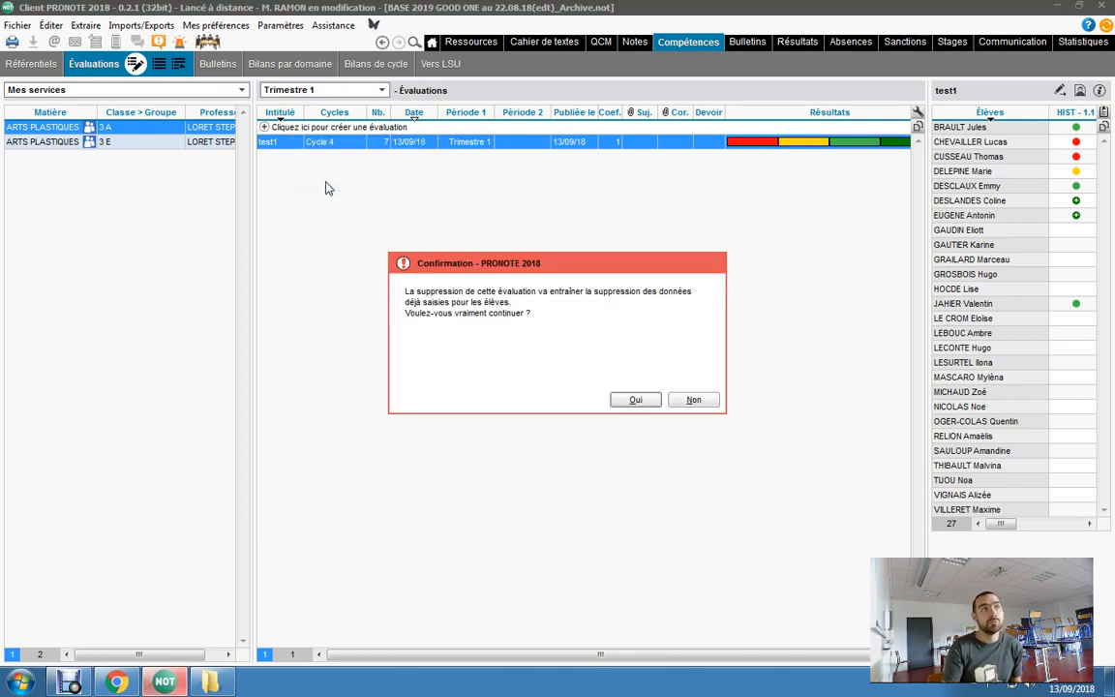
pyautogui.click(691, 399)
# Step: Open the test1 evaluation for modification, review its settings and assessed competencies, and close it without changes
pyautogui.rightClick(300, 147)
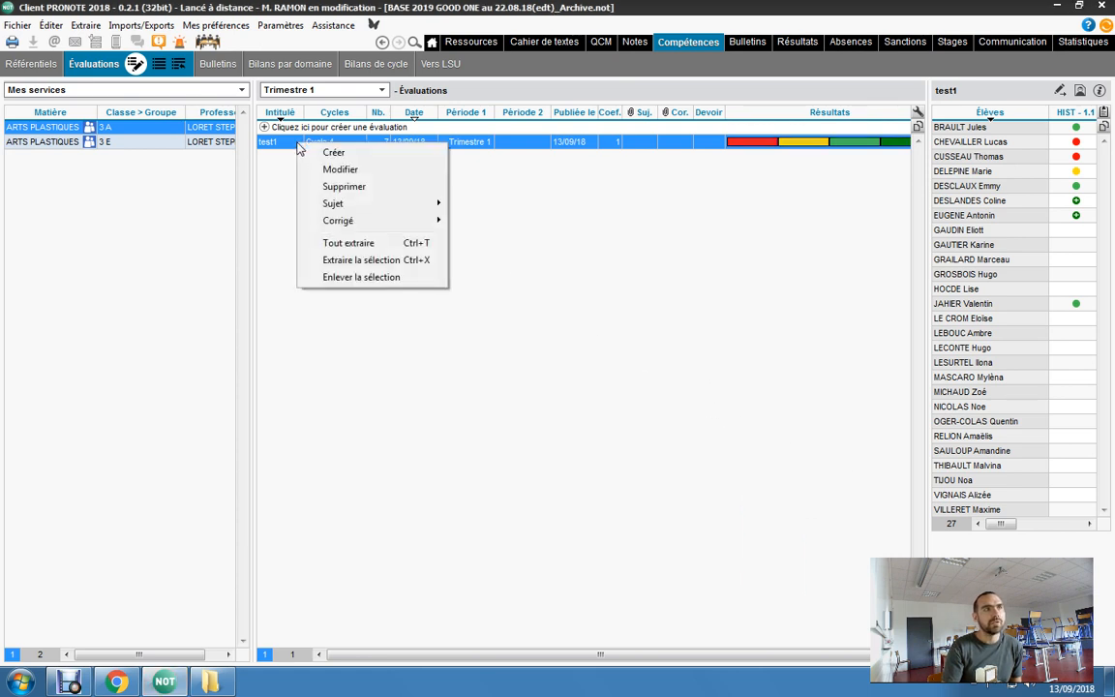
pyautogui.click(338, 166)
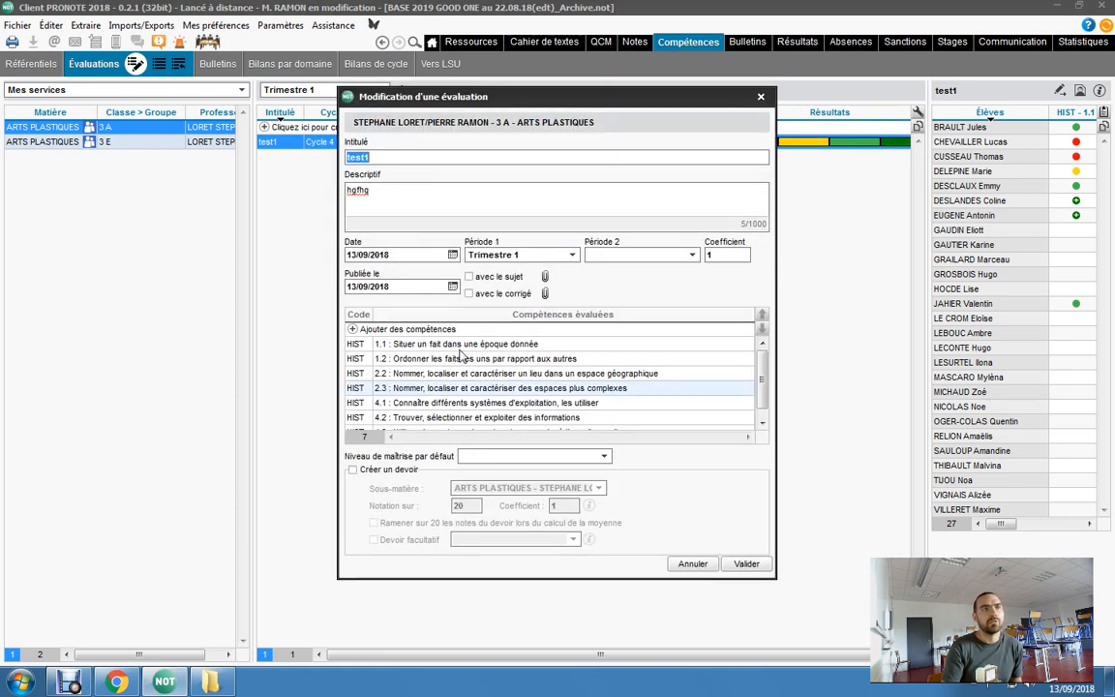
pyautogui.click(761, 96)
# Step: Delete the test1 evaluation together with the mastery levels already entered for the students
pyautogui.rightClick(284, 143)
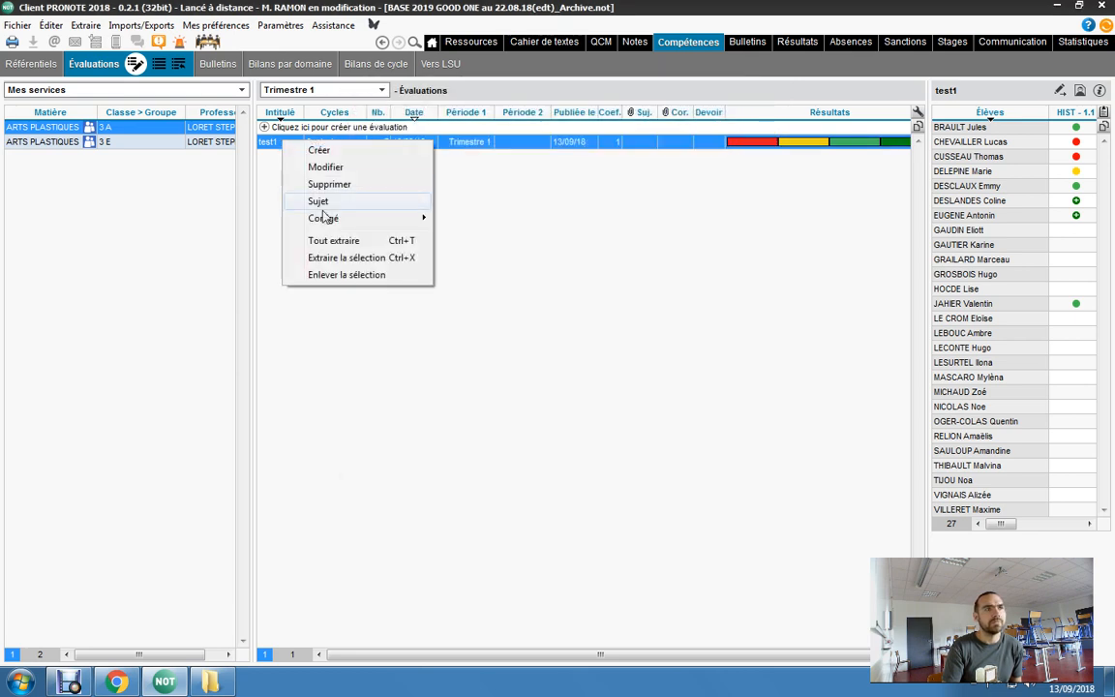
pyautogui.click(320, 184)
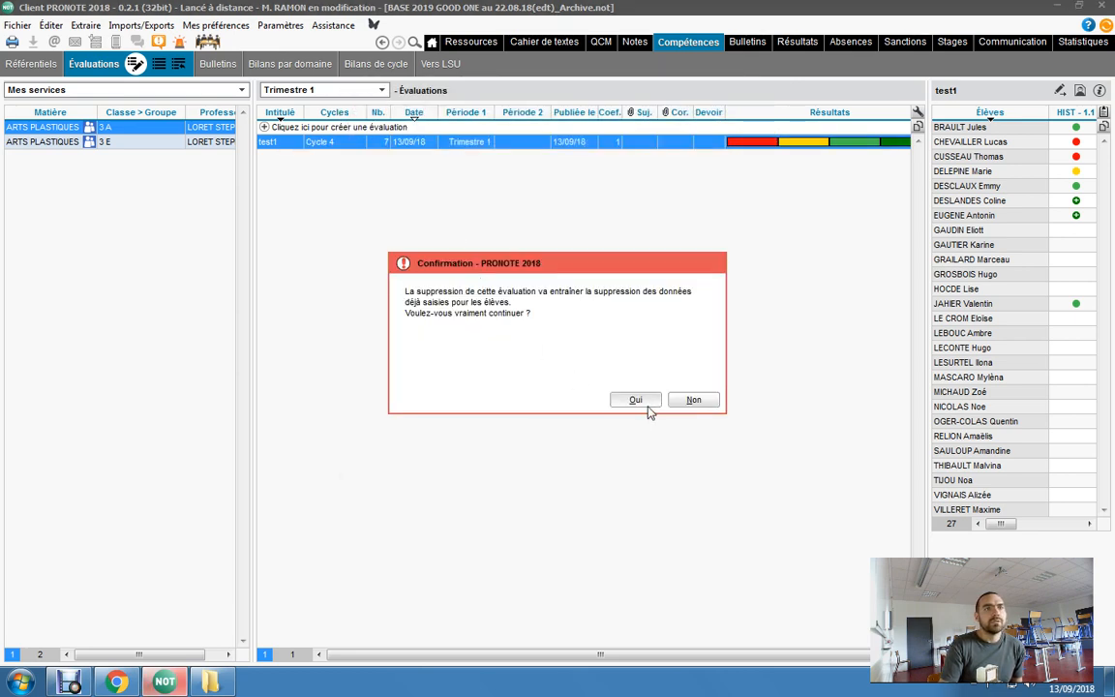
pyautogui.click(651, 405)
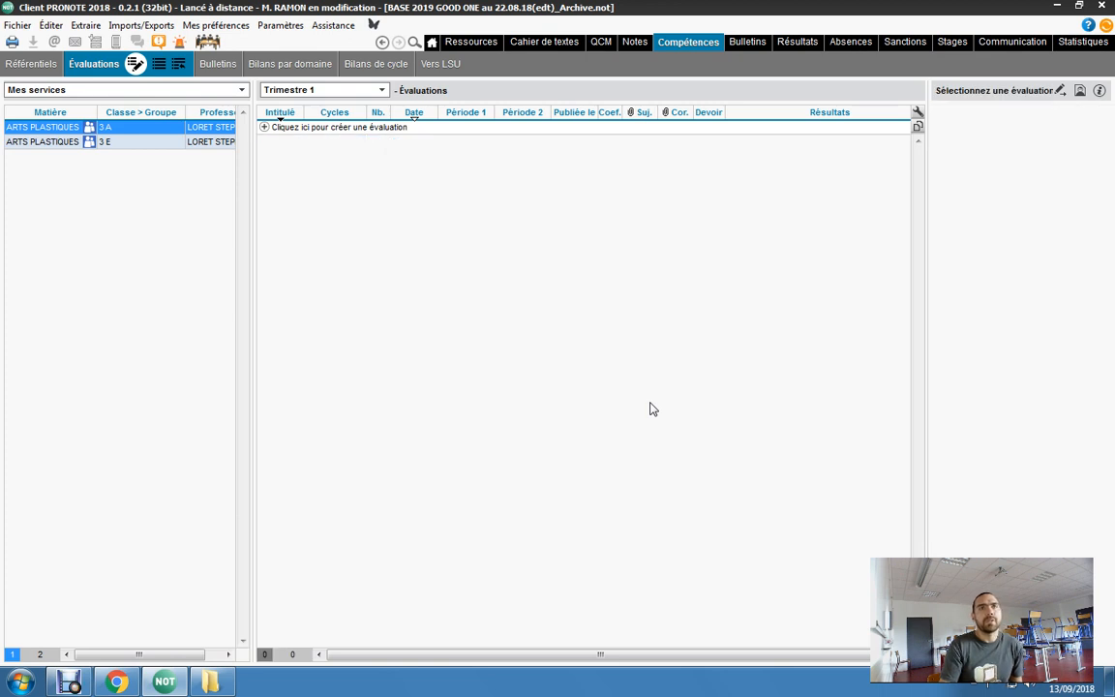